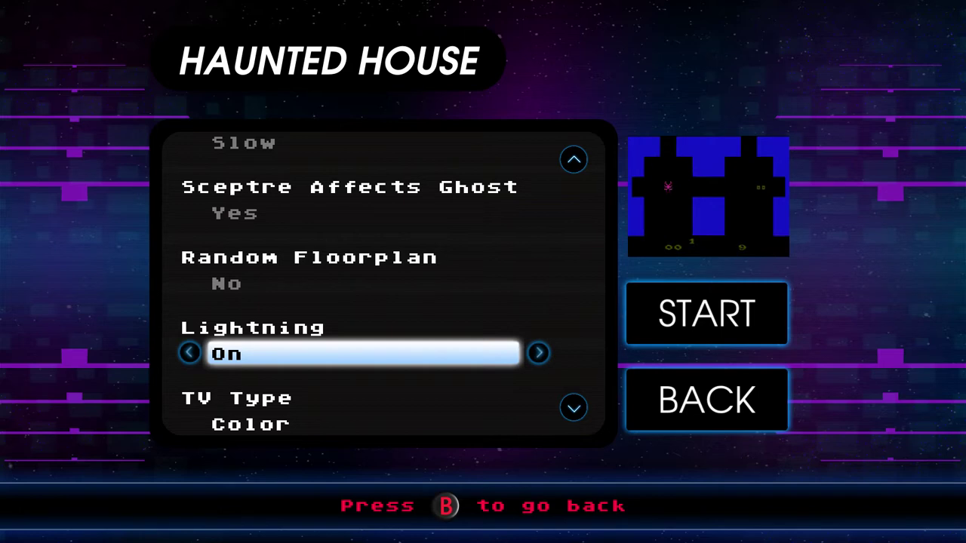
Step: Scroll through the Haunted House game options down to the TV Type setting
key("Up")
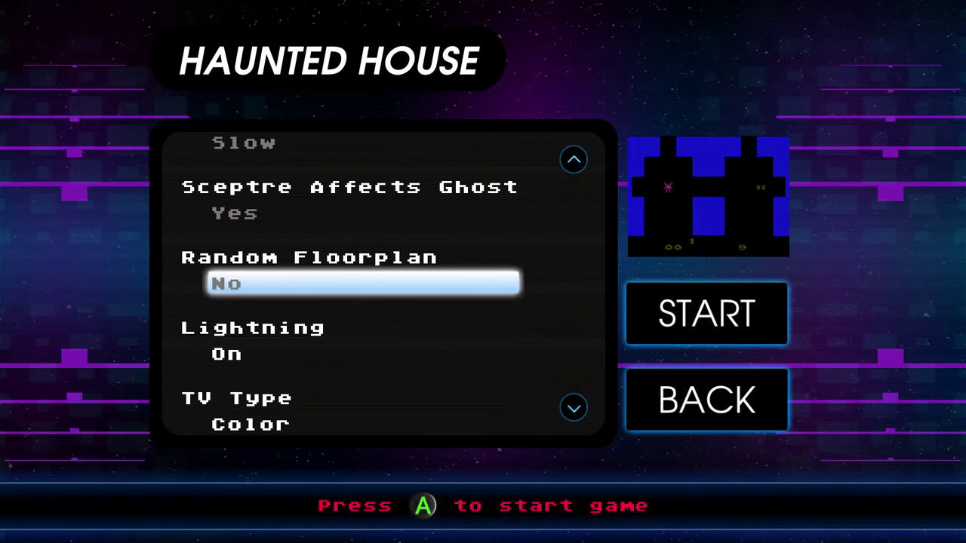
key("Up")
key("Up")
key("Up")
key("Down")
key("Down")
key("Down")
key("Down")
key("Down")
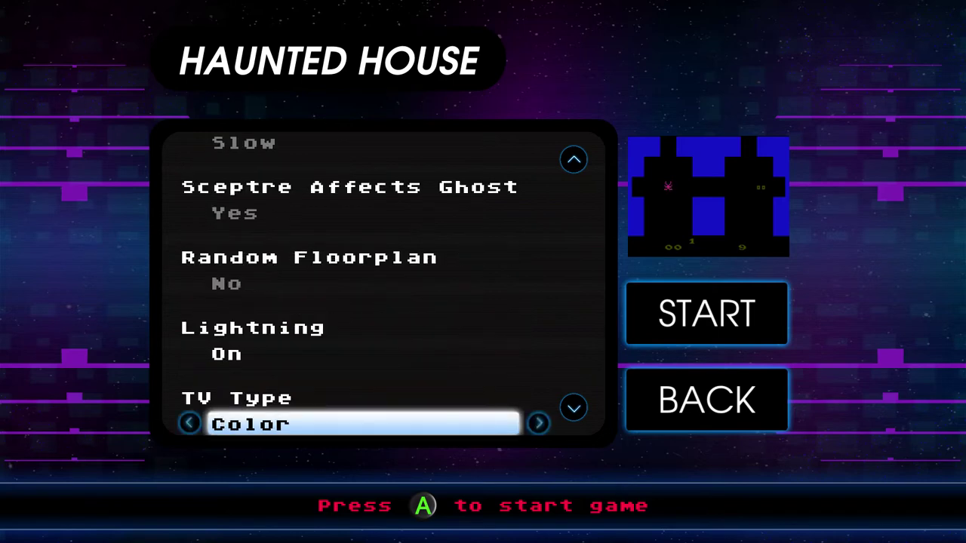
key("Down")
key("Up")
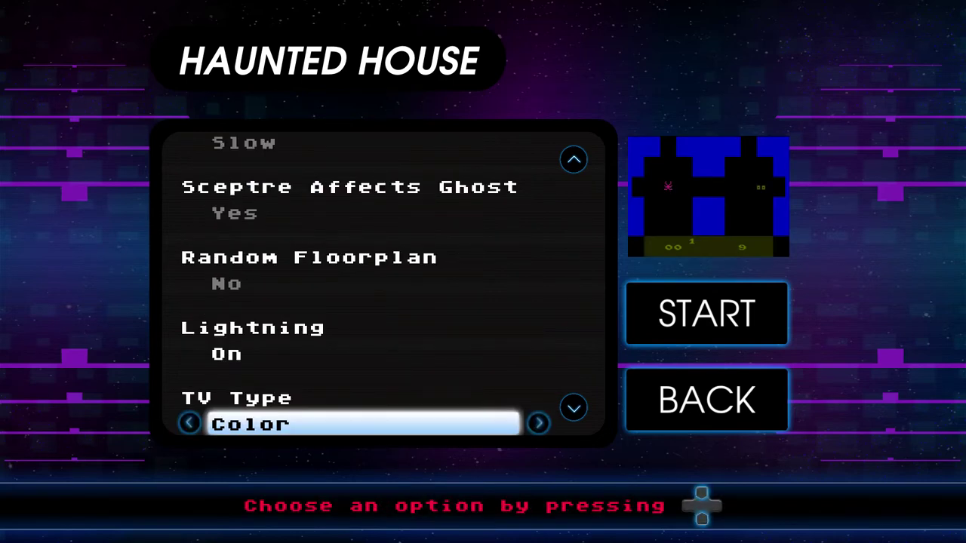
Step: Switch TV Type to Black and White, back to Color, and start the game
key("Right")
key("Right")
key("Right")
key("Right")
key("Right")
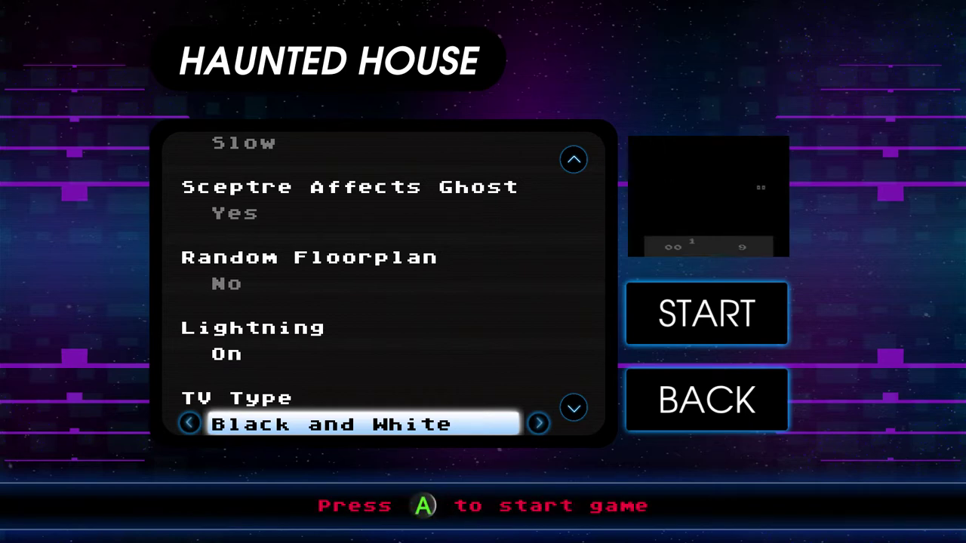
key("Left")
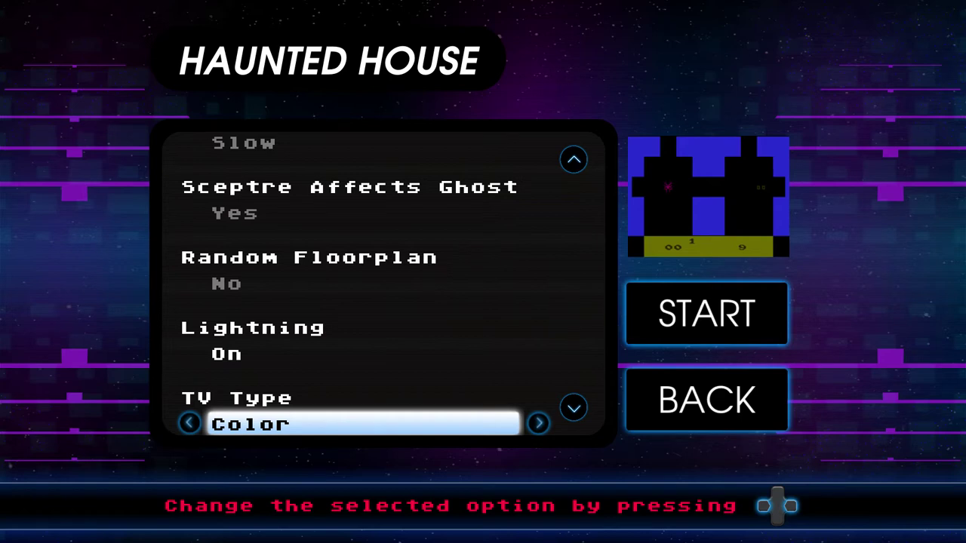
key("Return")
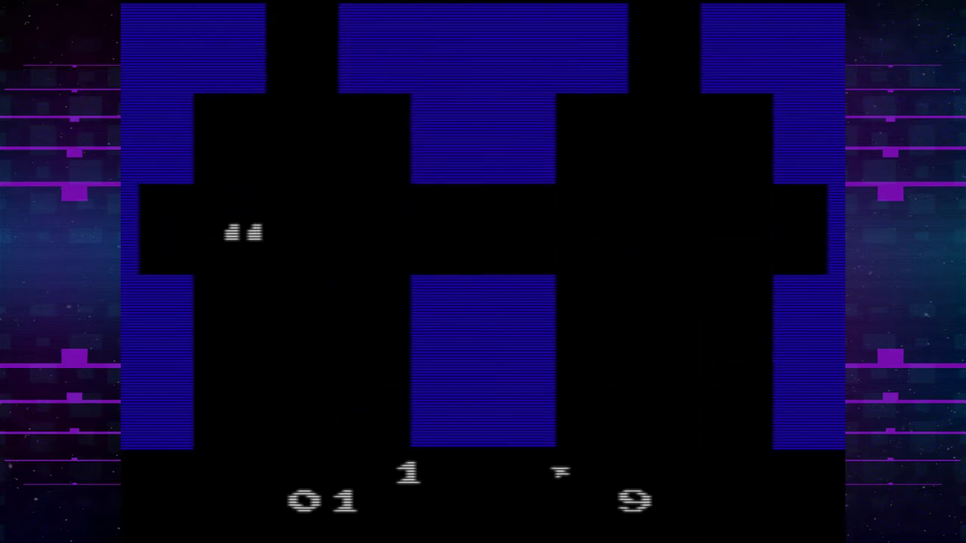
Step: Move the eyes through floor 1's corridor, then head upstairs and along the maze
key("Right")
key("Up")
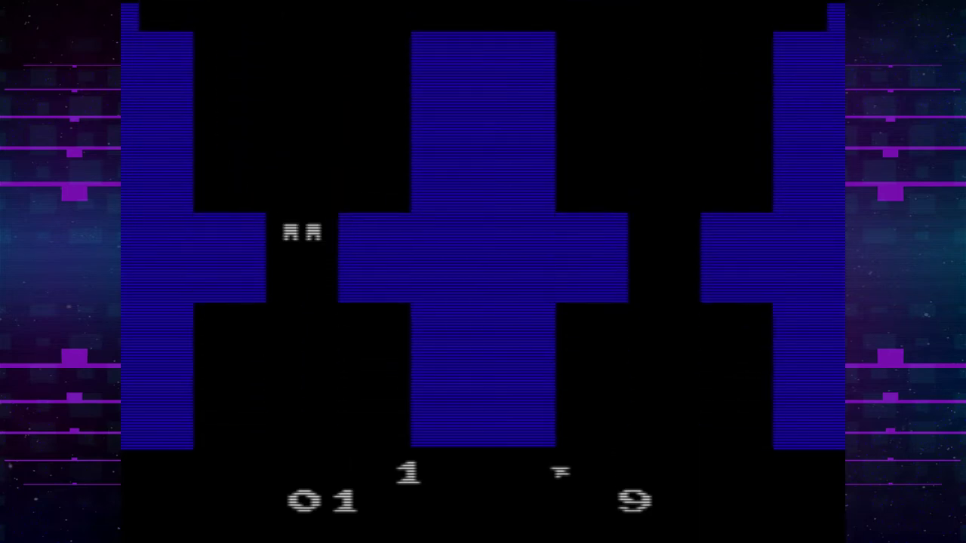
key("Down")
key("Left")
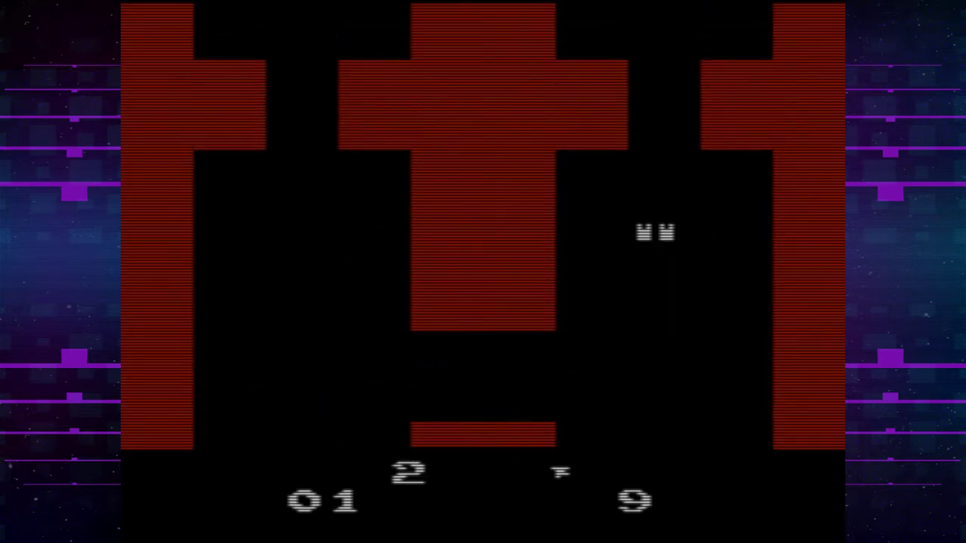
key("Right")
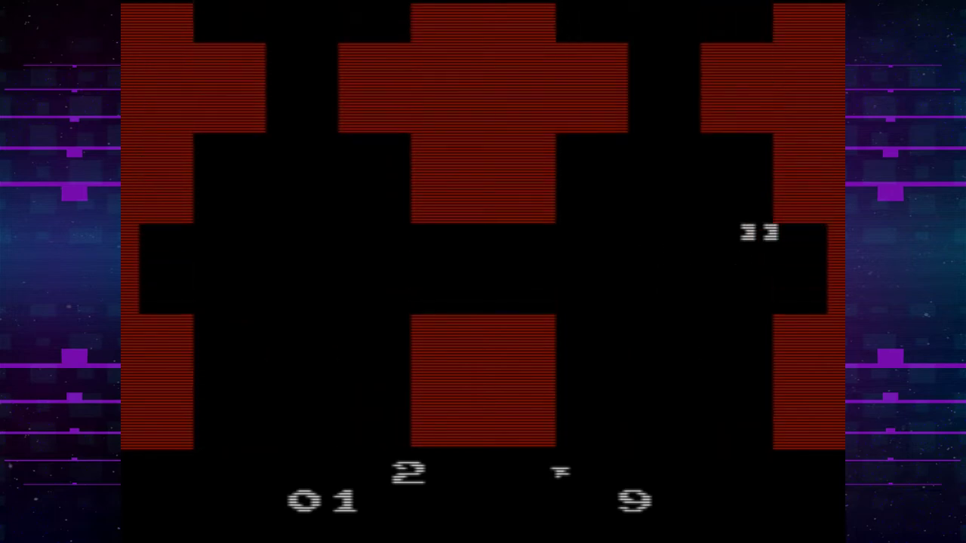
key("Left")
key("Up")
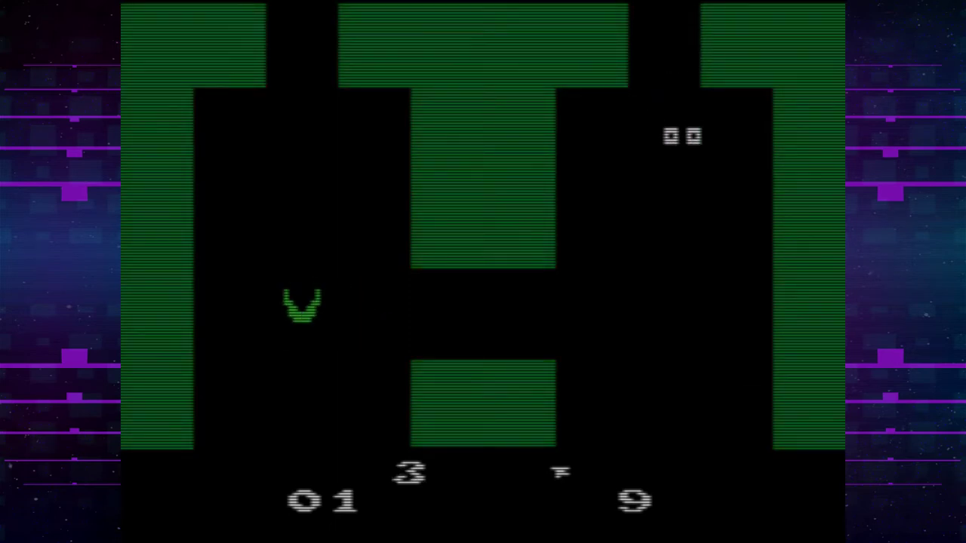
key("Down")
Step: Climb to floor 3, then up to floor 4, stepping back and forth at the stairs
key("Left")
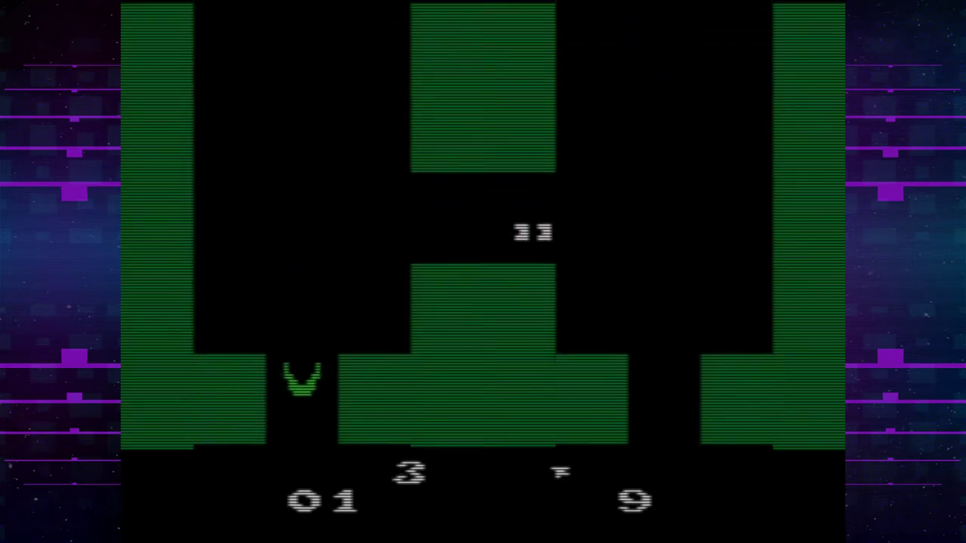
key("Up")
key("Left")
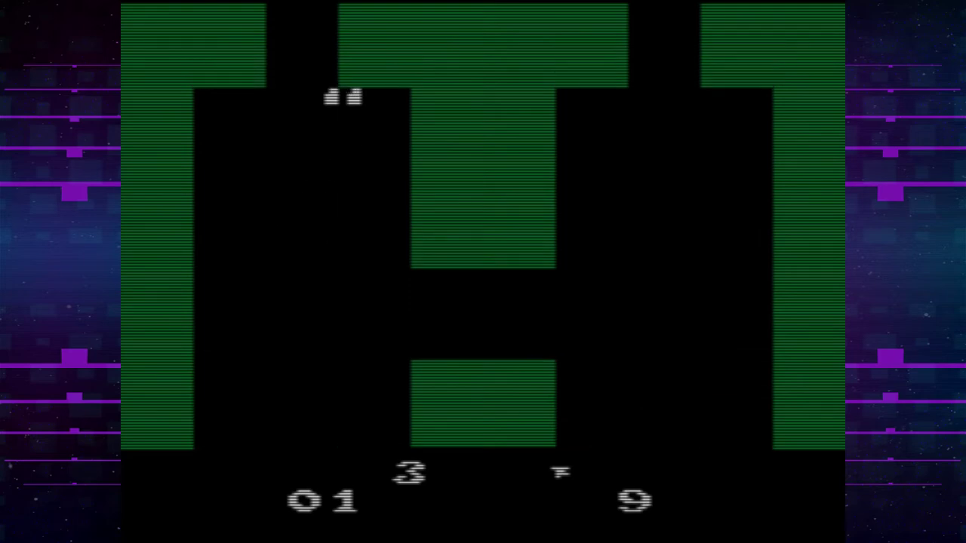
key("Down")
key("Up")
key("Down")
key("Up")
key("Down")
Step: Move over to the right corridor and wind around the floor 4 maze
key("Down")
key("Right")
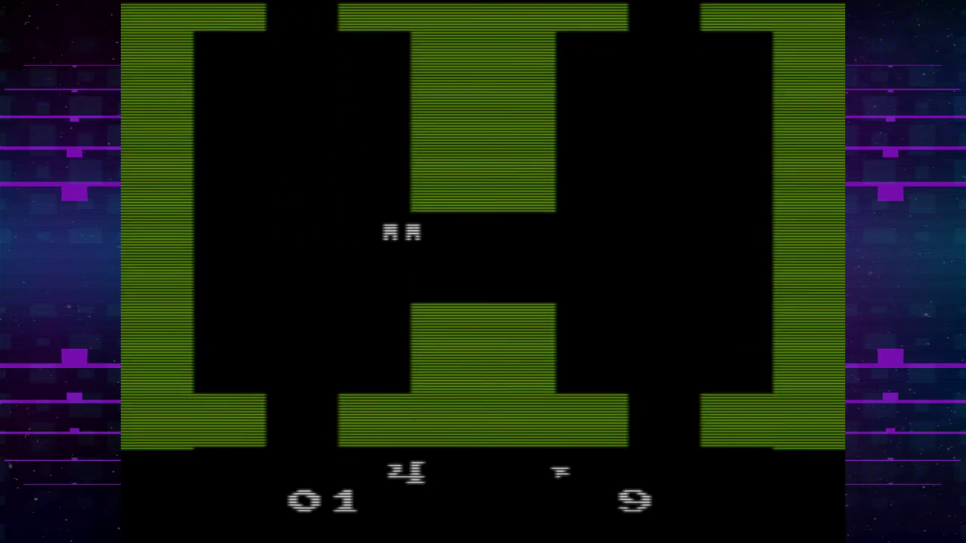
key("Right")
key("Up")
key("Left")
key("Down")
key("Down")
key("Left")
key("Up")
key("Up")
key("Left")
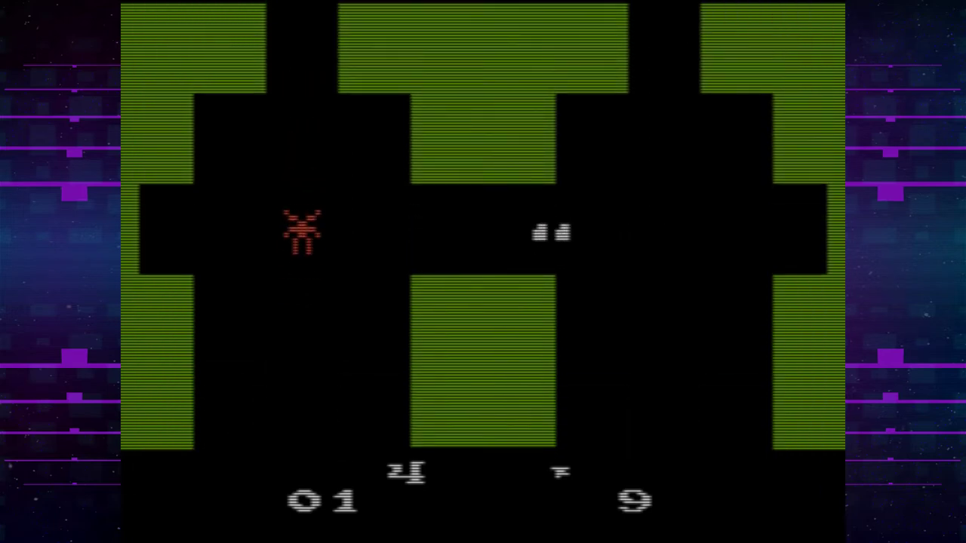
key("Right")
key("Down")
Step: Move left and right along the corridors and across the room
key("Down")
key("Up")
key("Down")
key("Left")
key("Right")
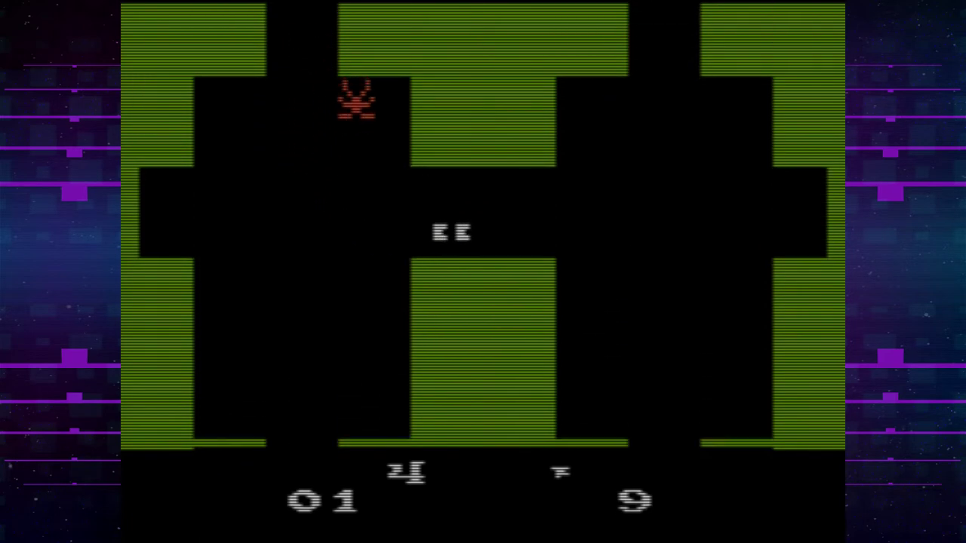
key("Down")
key("Left")
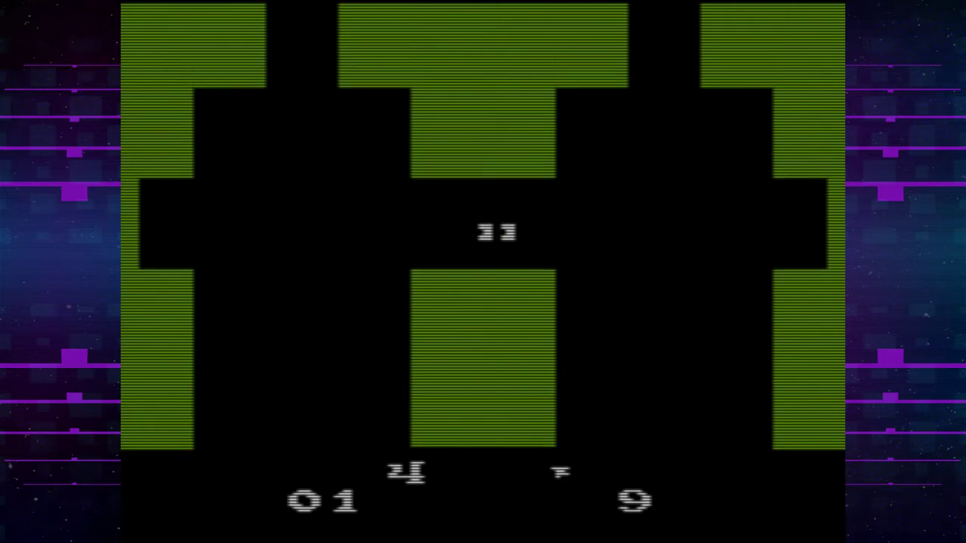
key("Right")
key("Down")
key("Down")
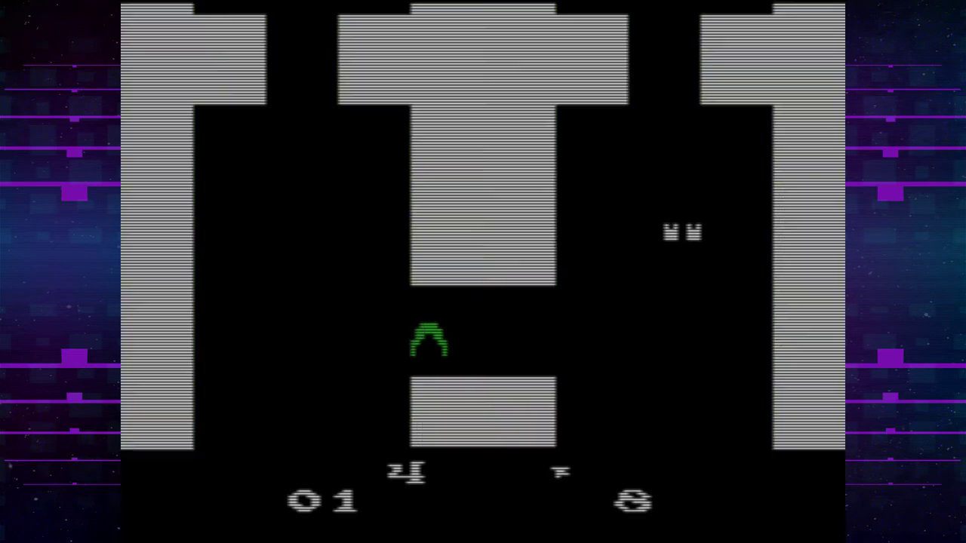
Step: Move the eyes left, down and back up through the maze
key("Left")
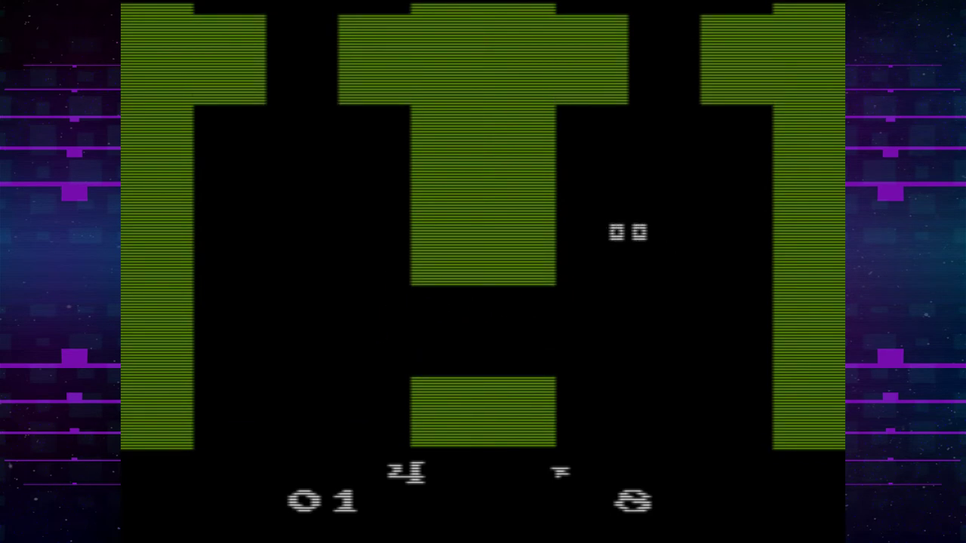
key("Down")
key("Left")
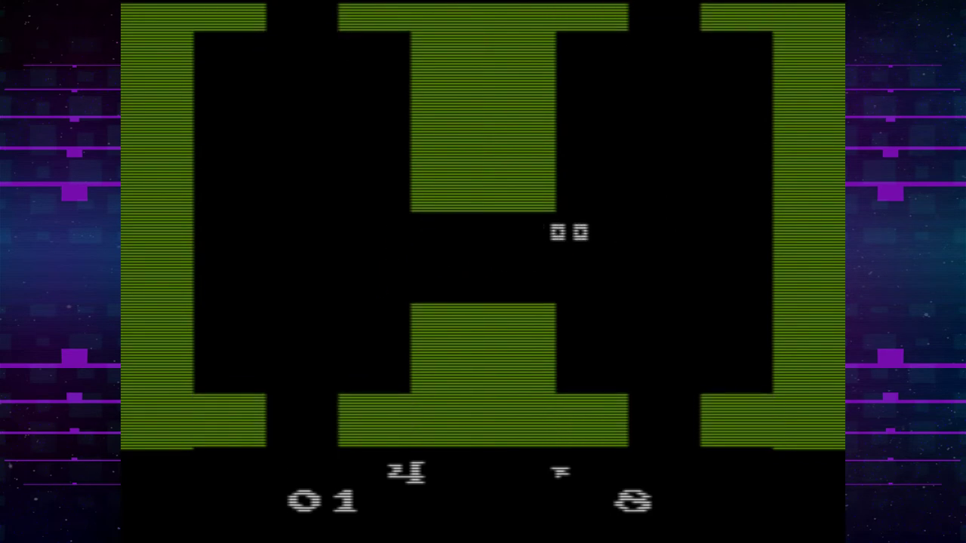
key("Down")
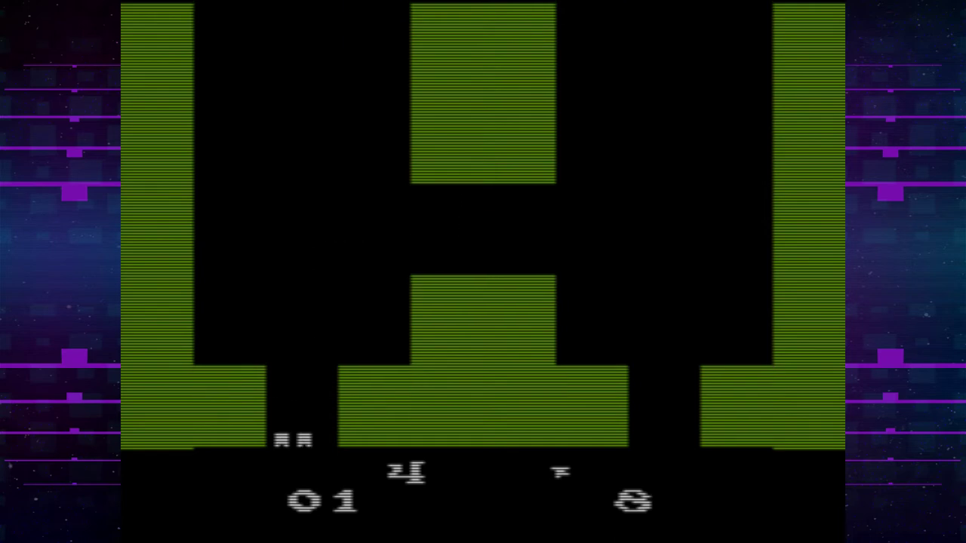
key("Up")
key("Right")
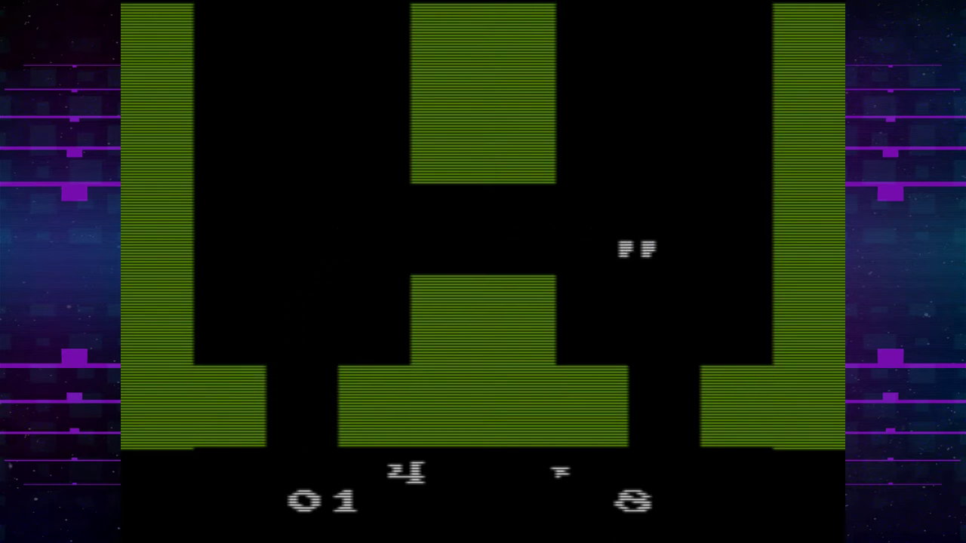
key("Down")
key("Up")
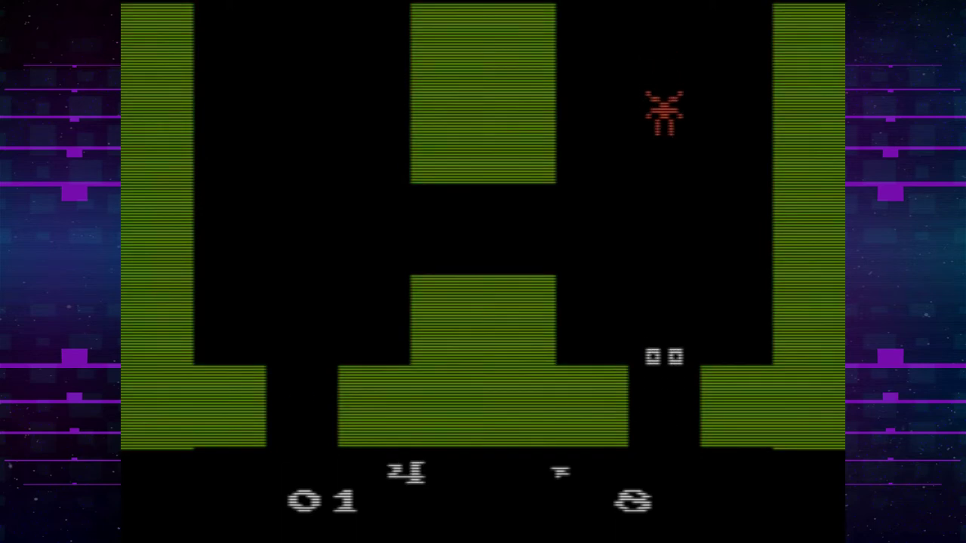
Step: Descend the stairs to floor 3, then floor 2, moving left and up-right
key("Down")
key("Left")
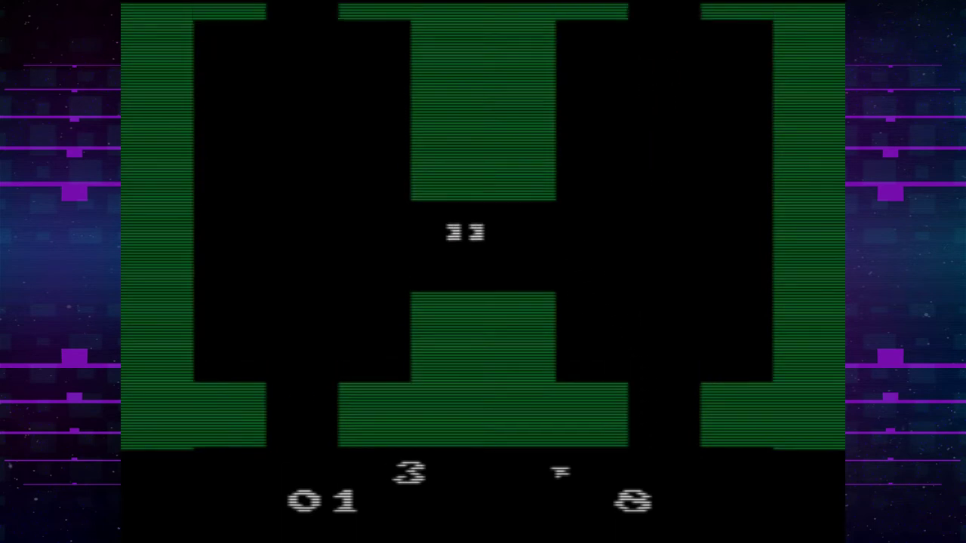
key("Down")
key("Up")
key("Right")
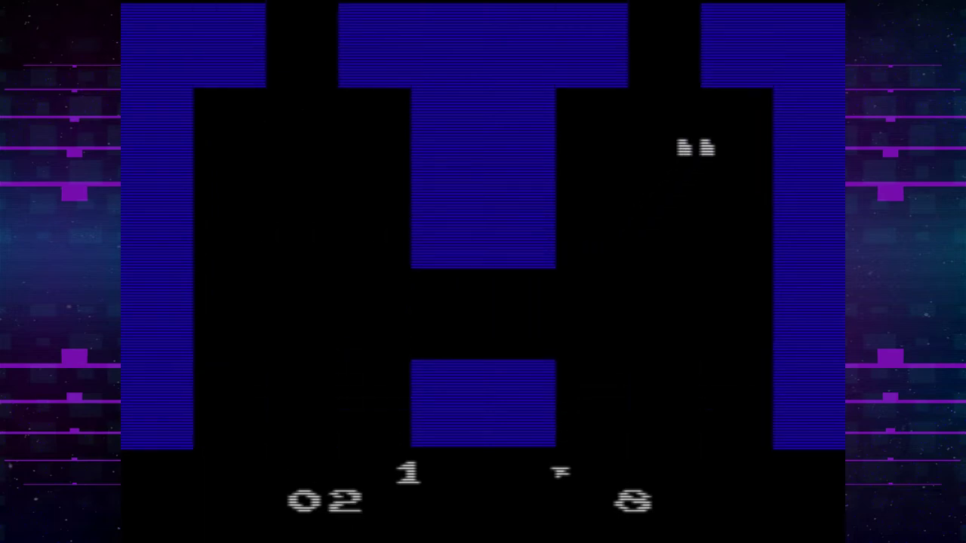
Step: Continue down and sideways through the maze toward the bottom of the floor
key("Down")
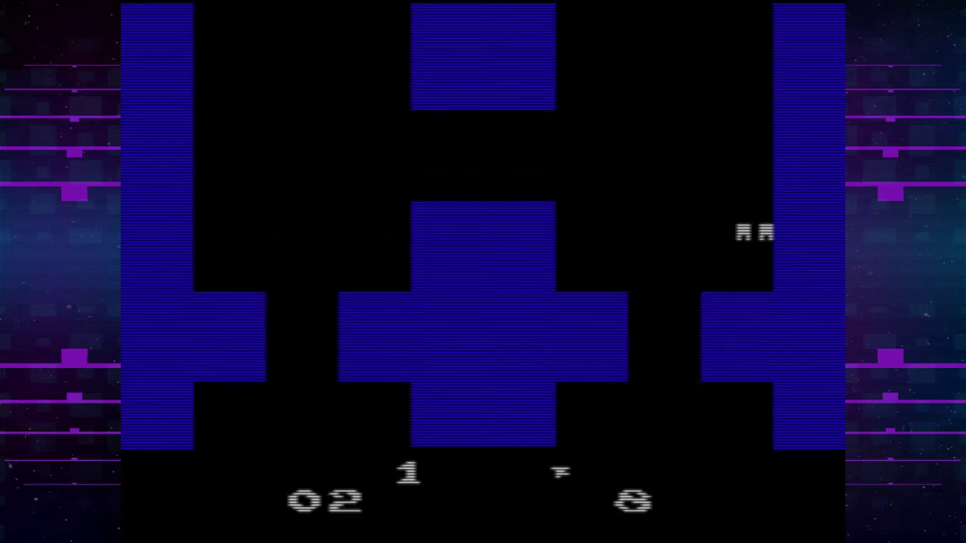
key("Left")
key("Right")
key("Down")
key("Left")
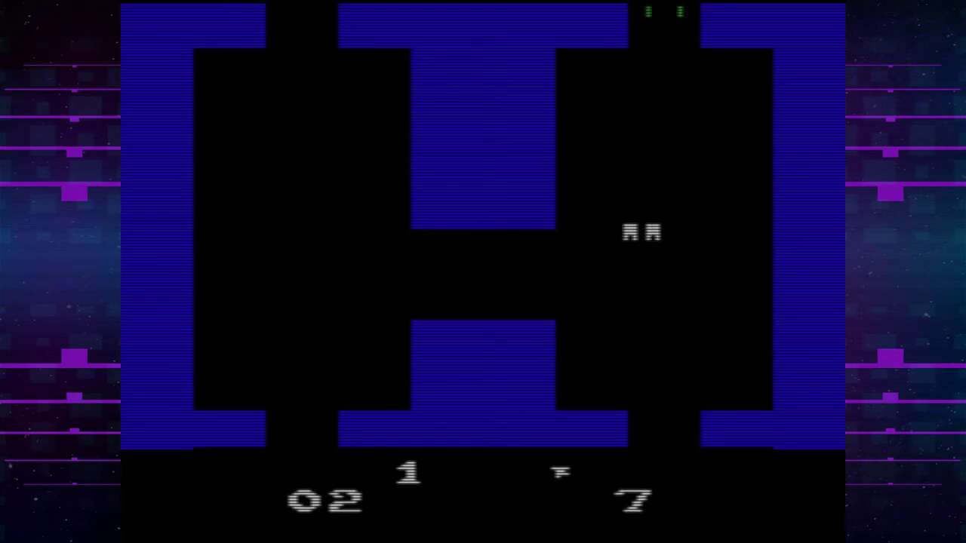
key("Down")
key("Down")
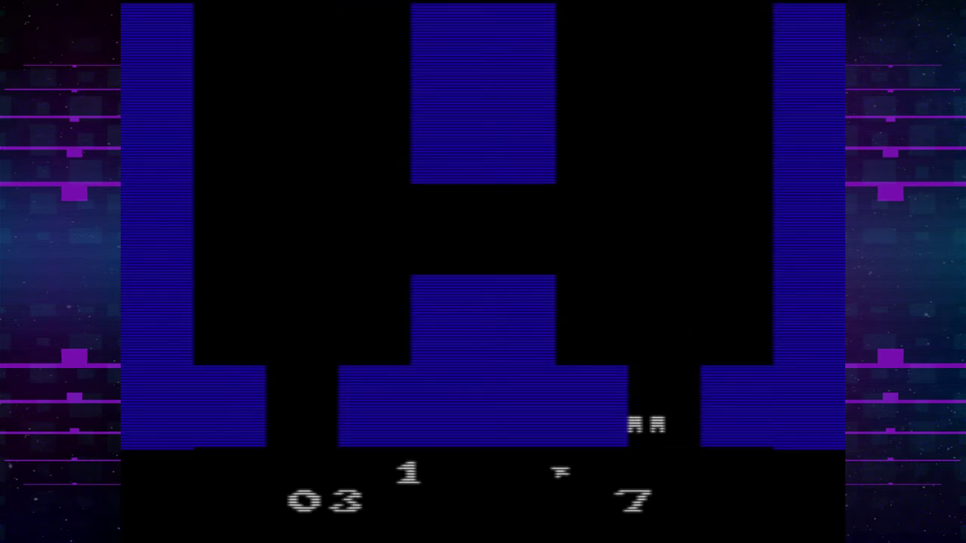
Step: Climb back to floor 3, enter the corridor, and light a match
key("Up")
key("Left")
key("Left")
key("Down")
key("Down")
key("Down")
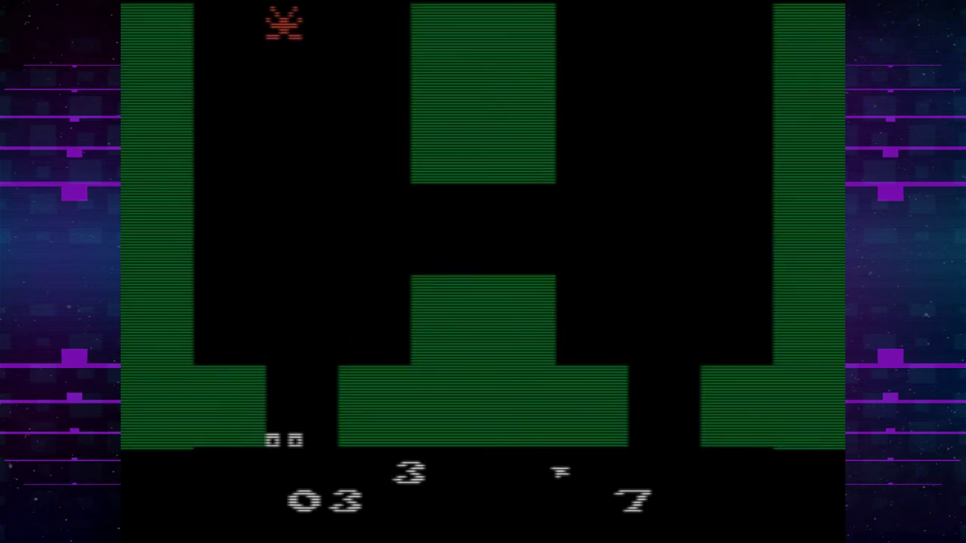
key("Up")
key("Right")
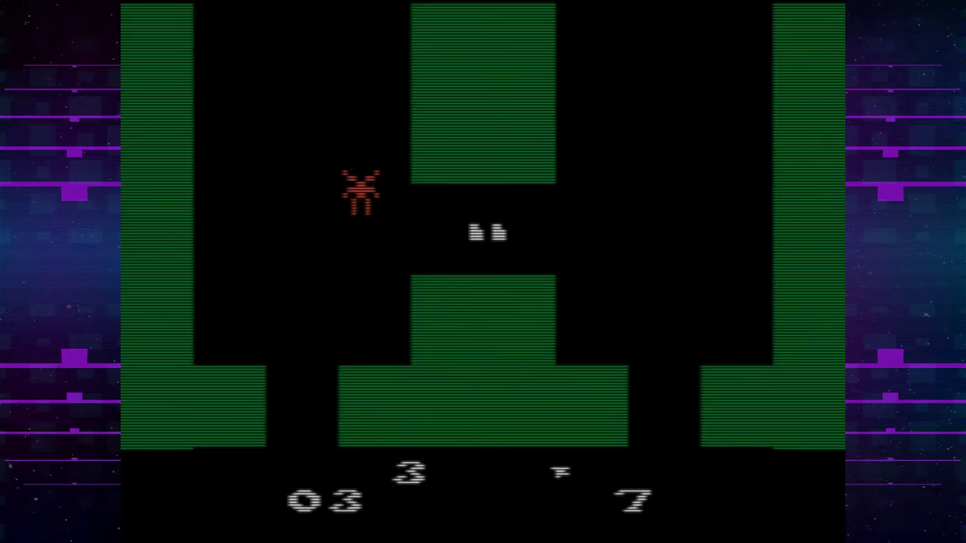
key("Up")
key("Right")
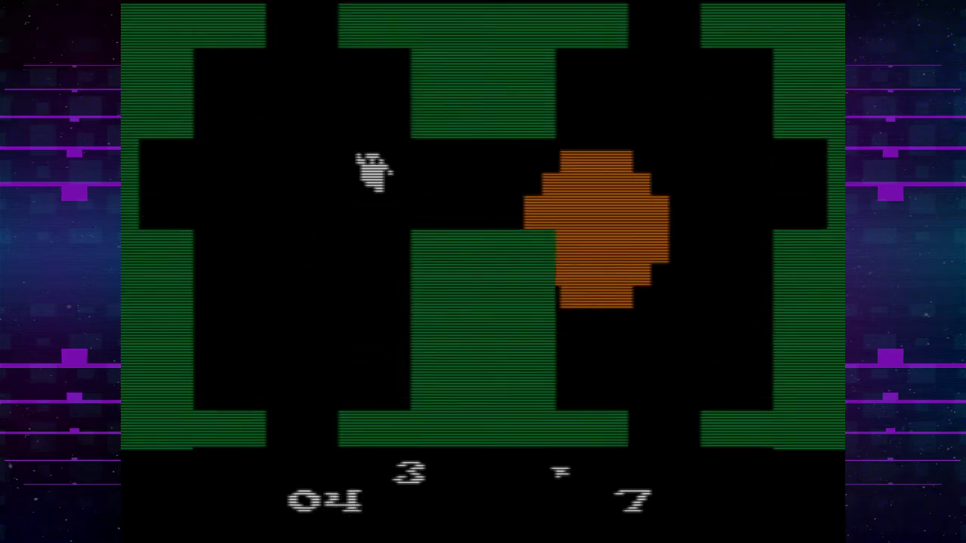
Step: Light more matches while moving the eyes left and right through the room
key("space")
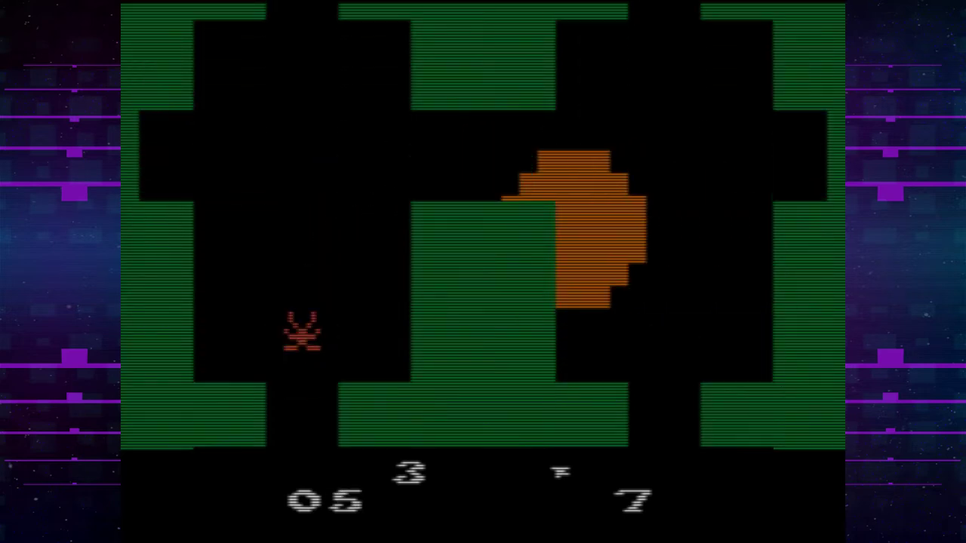
key("Left")
key("space")
key("Right")
key("Up")
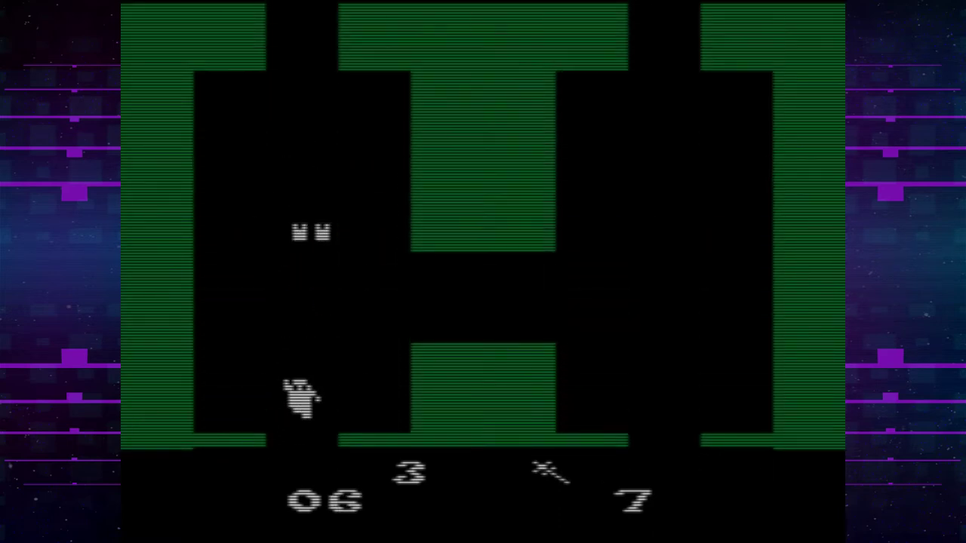
key("Up")
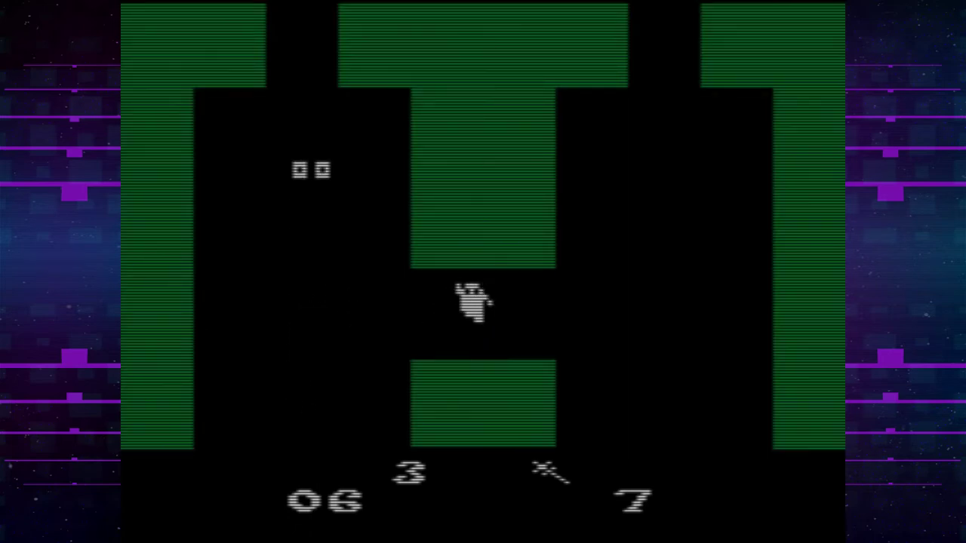
Step: Pick up the scepter and climb into the floor 4 corridor
key("Up")
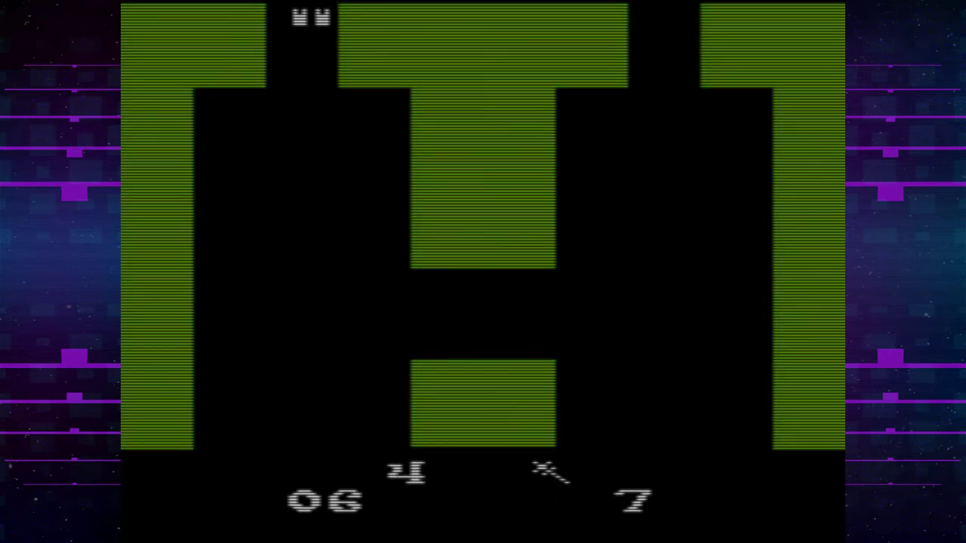
key("Down")
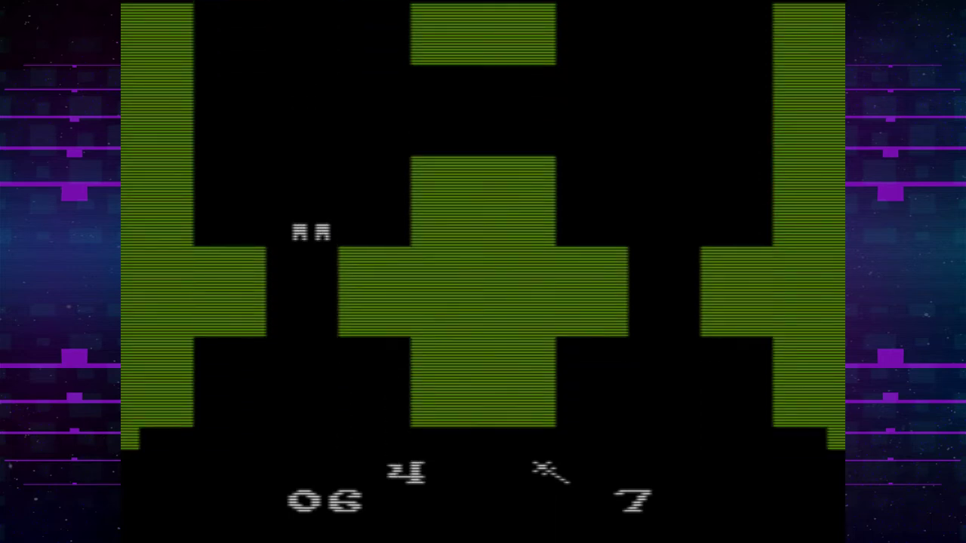
key("Up")
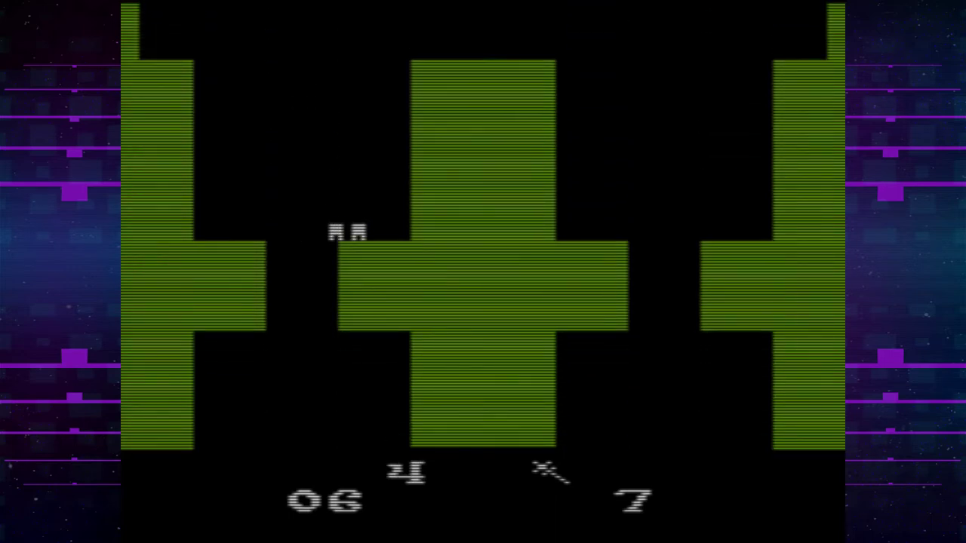
key("Up")
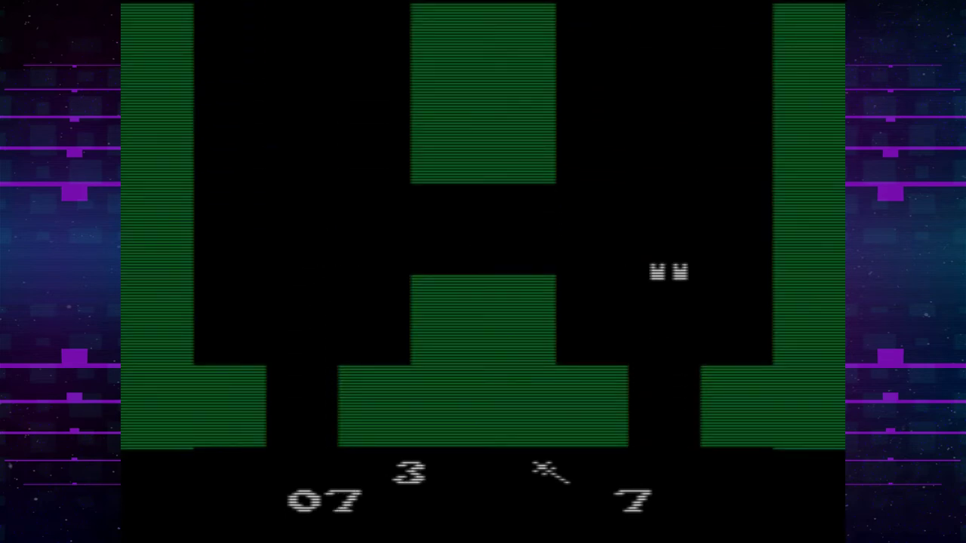
Step: Cross the floor 4 maze and take the stairs down to floor 2
key("Up")
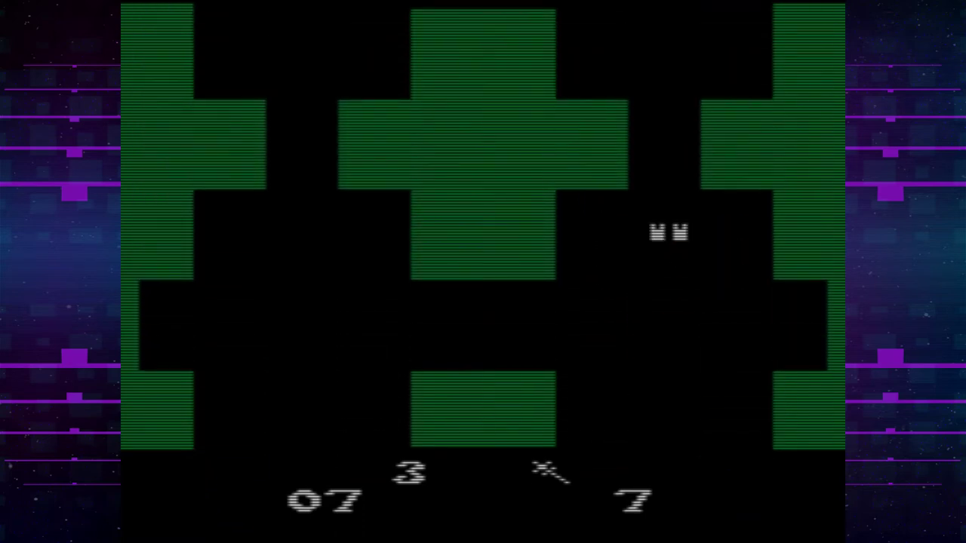
key("Up")
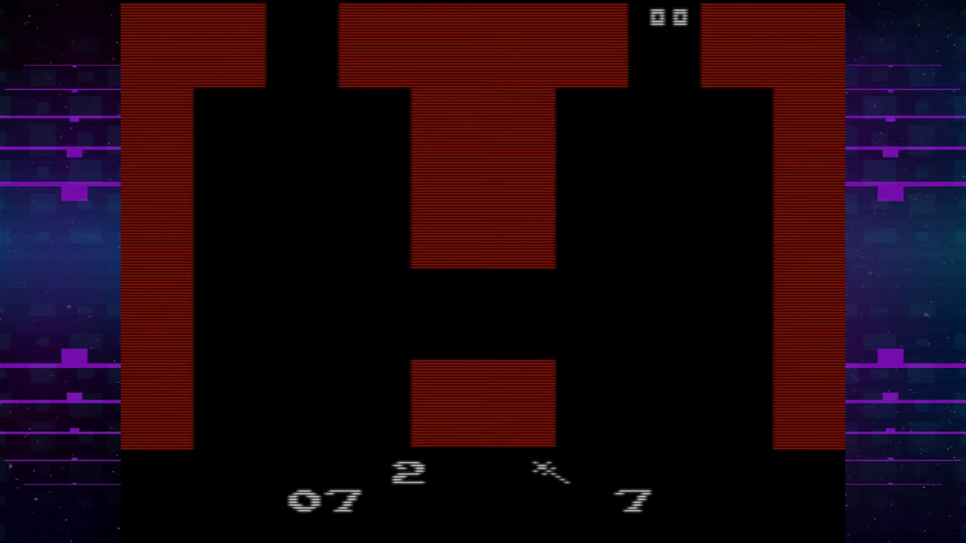
key("Up")
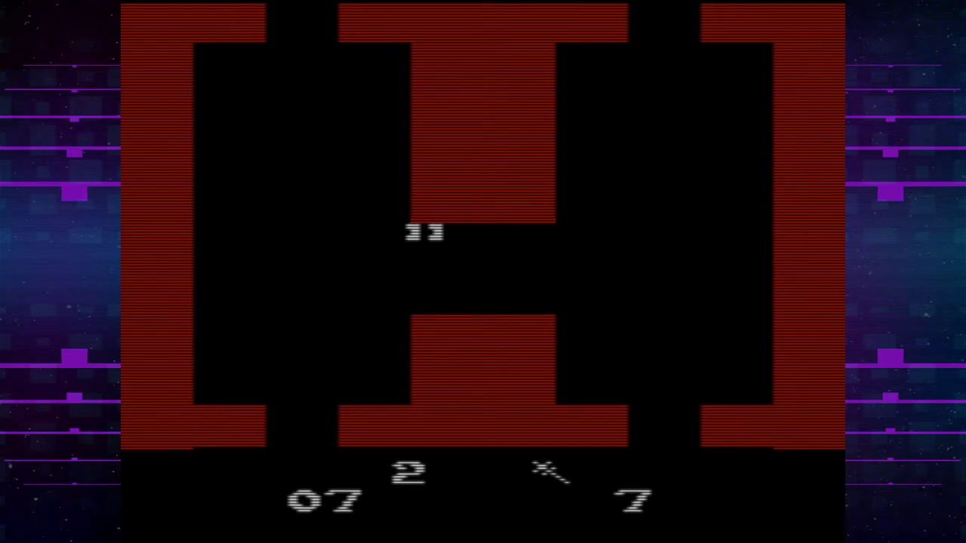
key("Up")
key("Left")
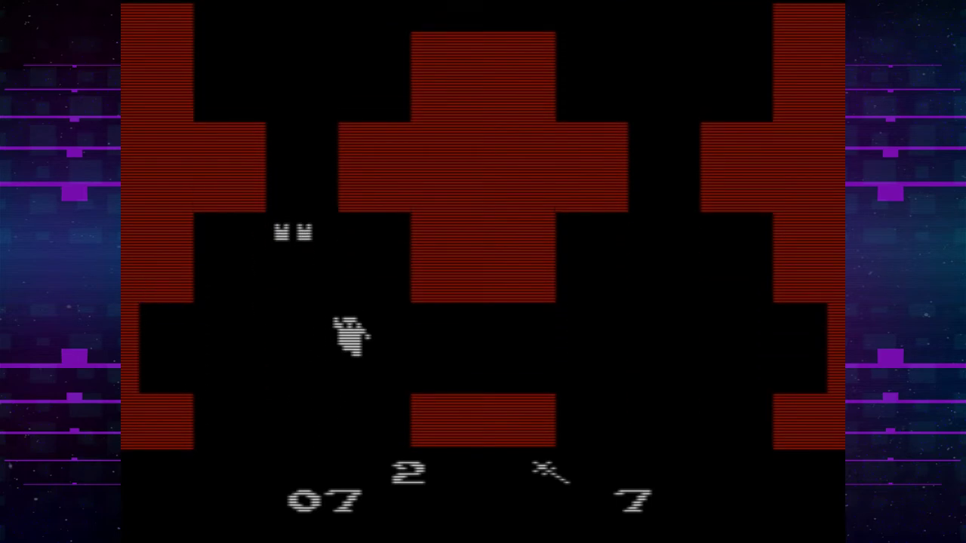
key("Down")
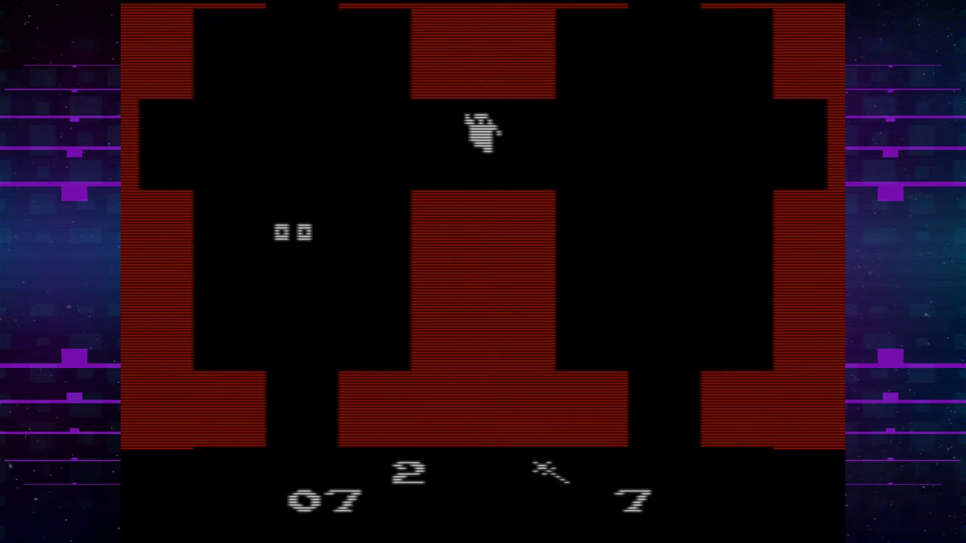
Step: Cross floor 2 to the right past the ghost and move onto the stairs
key("Right")
key("Up")
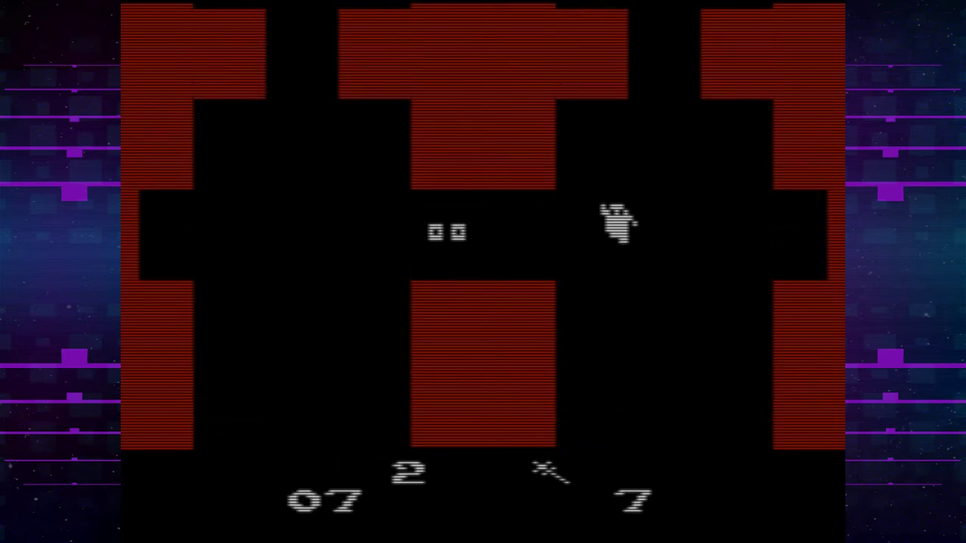
key("Right")
key("Right")
key("Up")
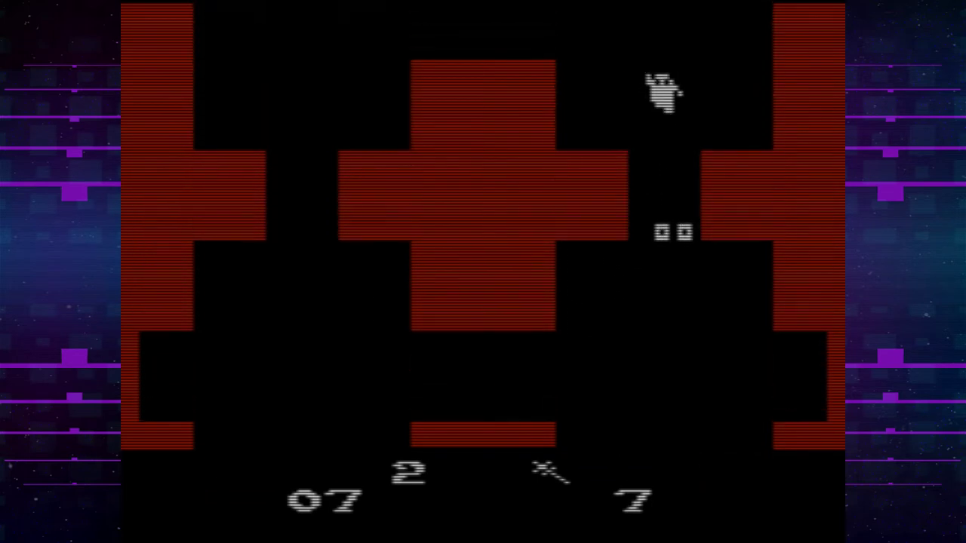
key("Left")
key("Up")
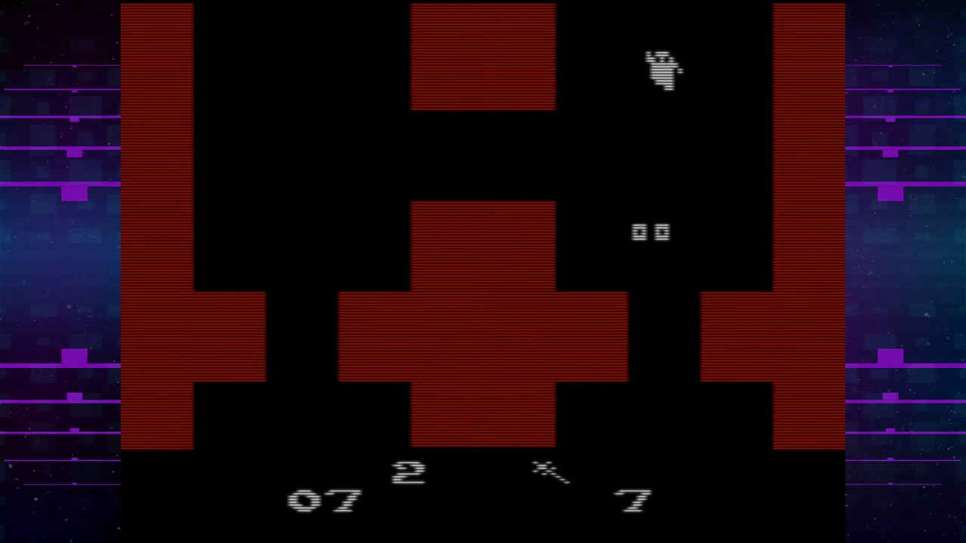
key("Up")
Step: Move the eyes down through the floor past the ghost
key("Down")
key("Down")
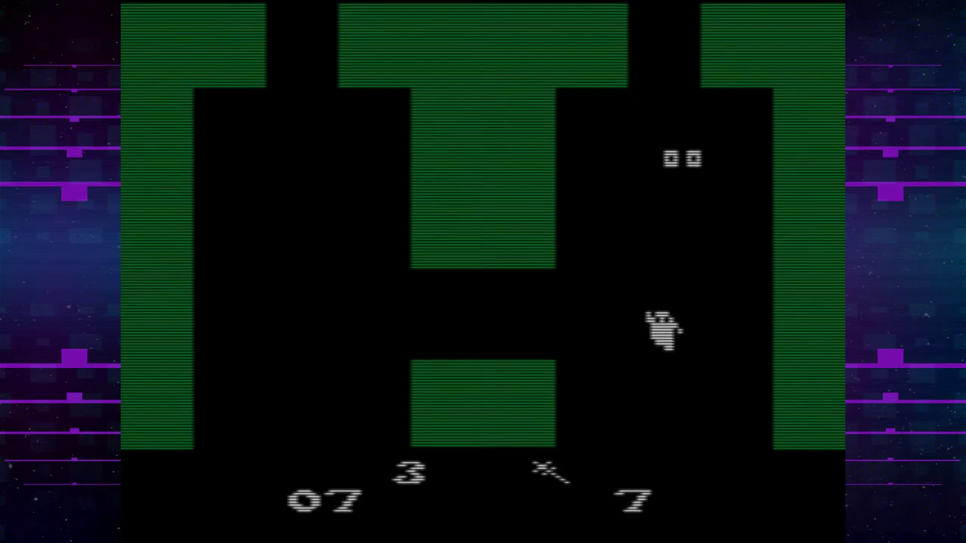
key("Down")
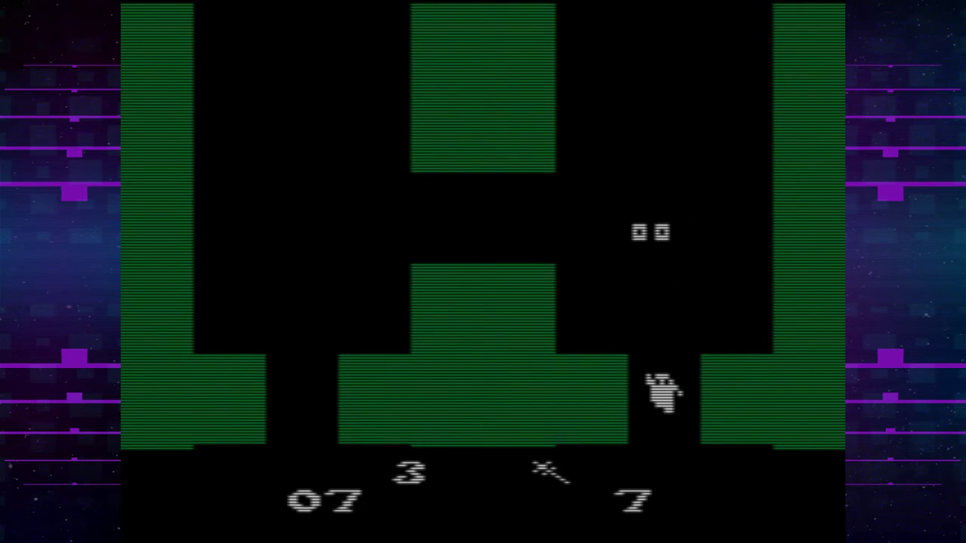
key("Down")
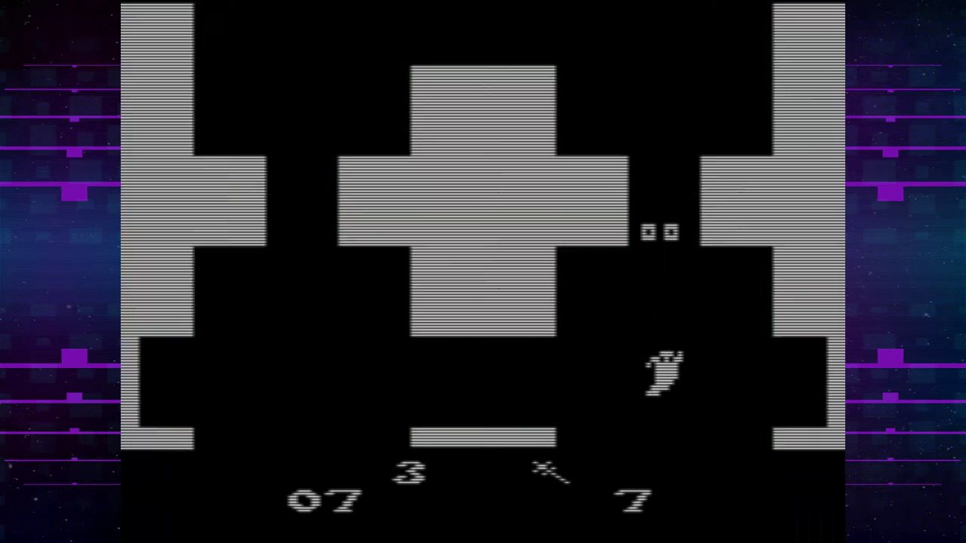
key("Down")
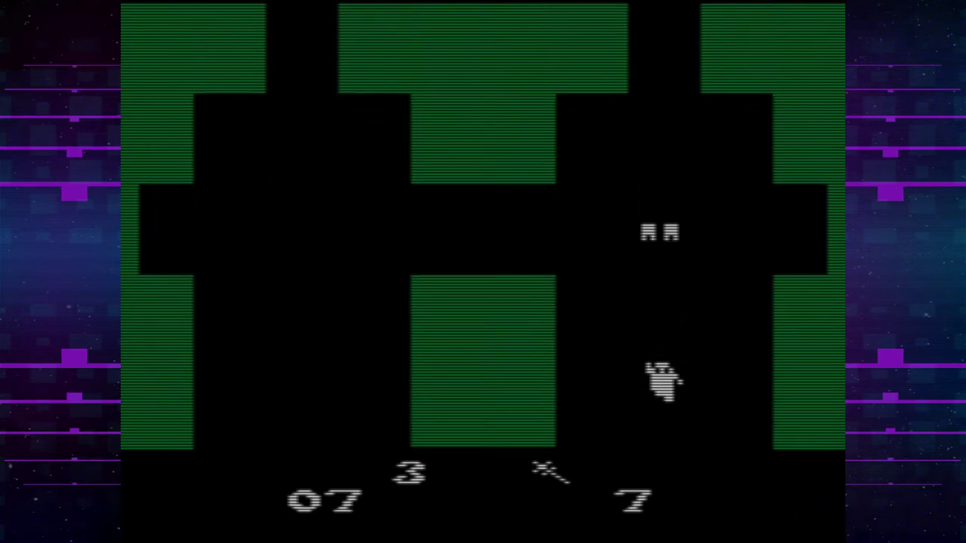
key("Down")
key("Down")
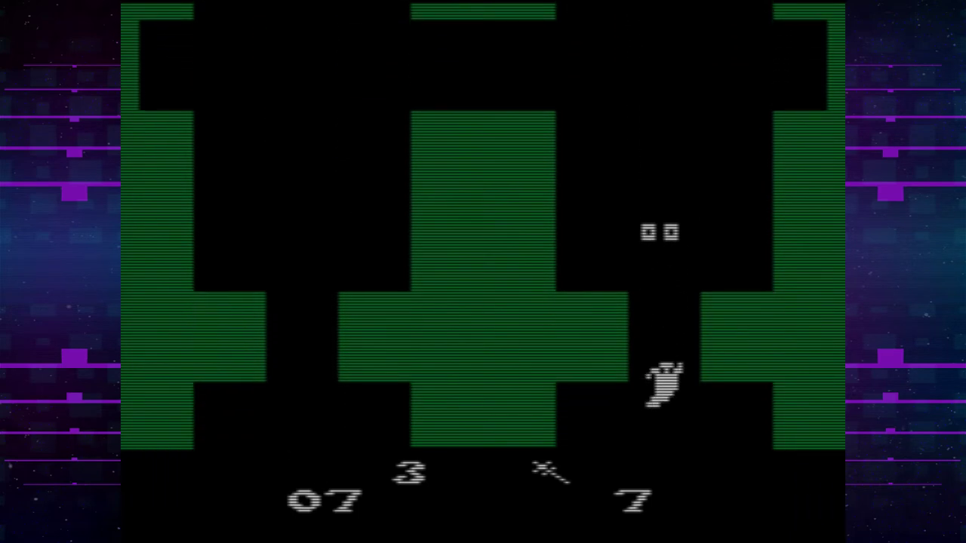
key("Down")
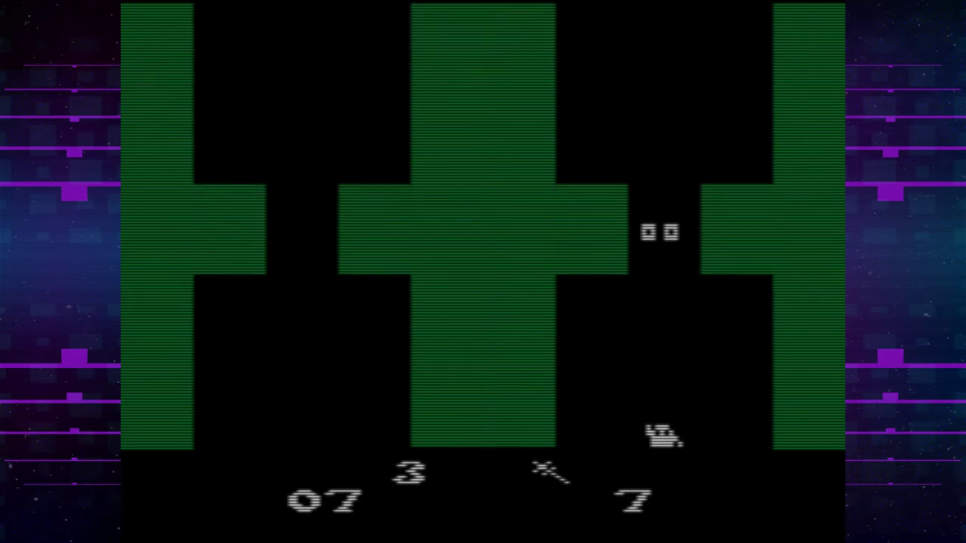
key("Down")
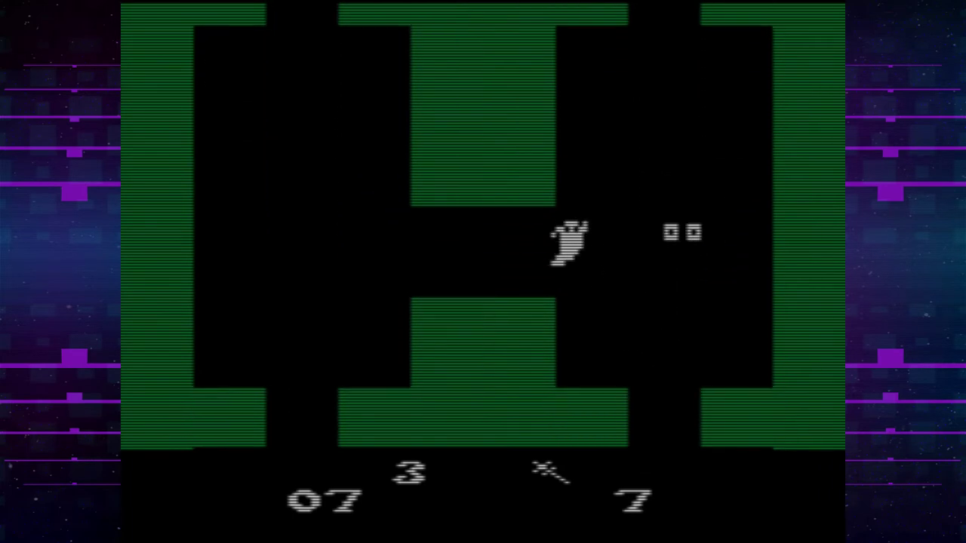
Step: Move left along the corridor, then walk up the passage edging left
key("Left")
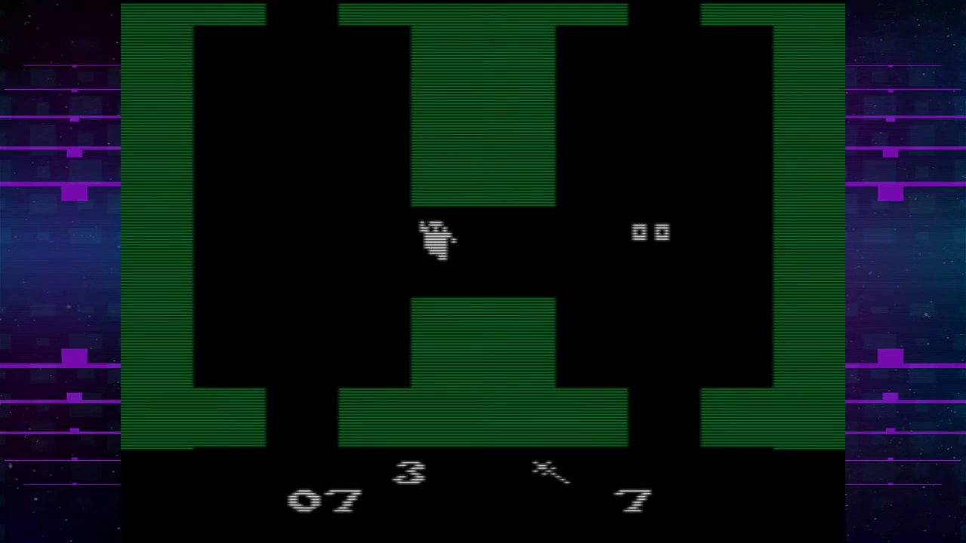
key("Left")
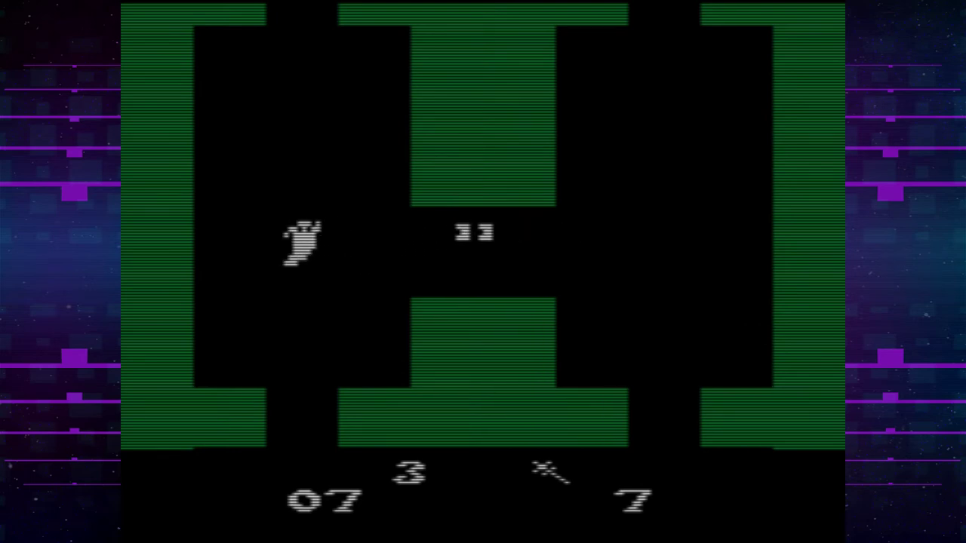
key("Left")
key("Left")
key("Up")
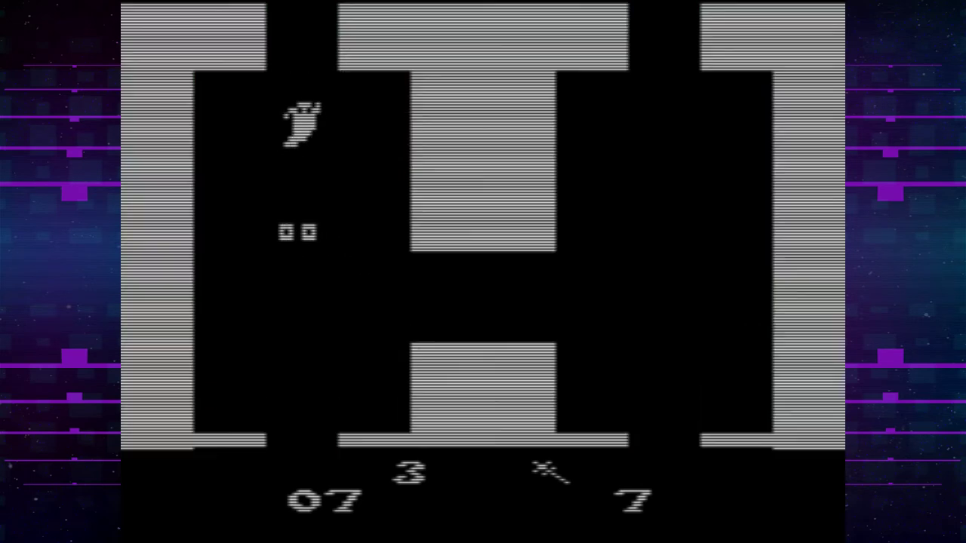
key("Up")
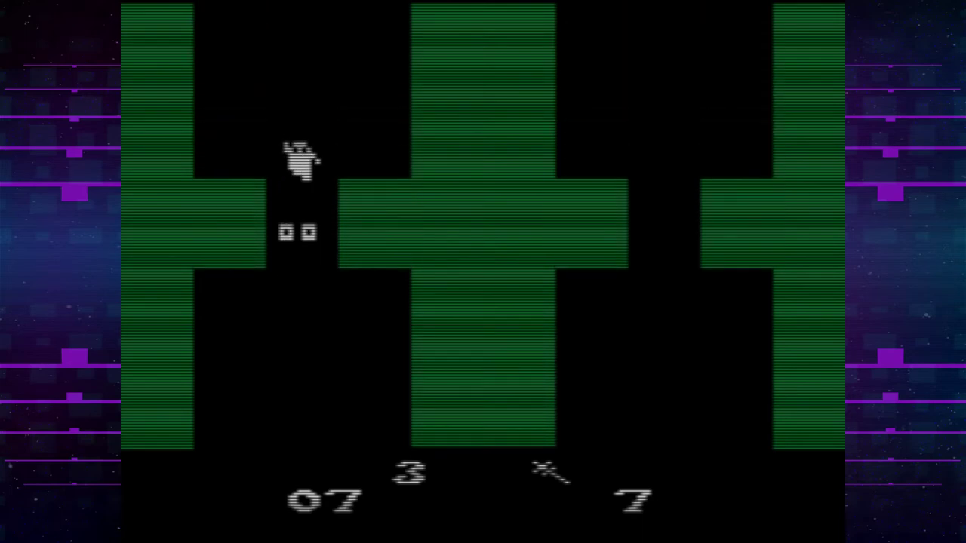
key("Up")
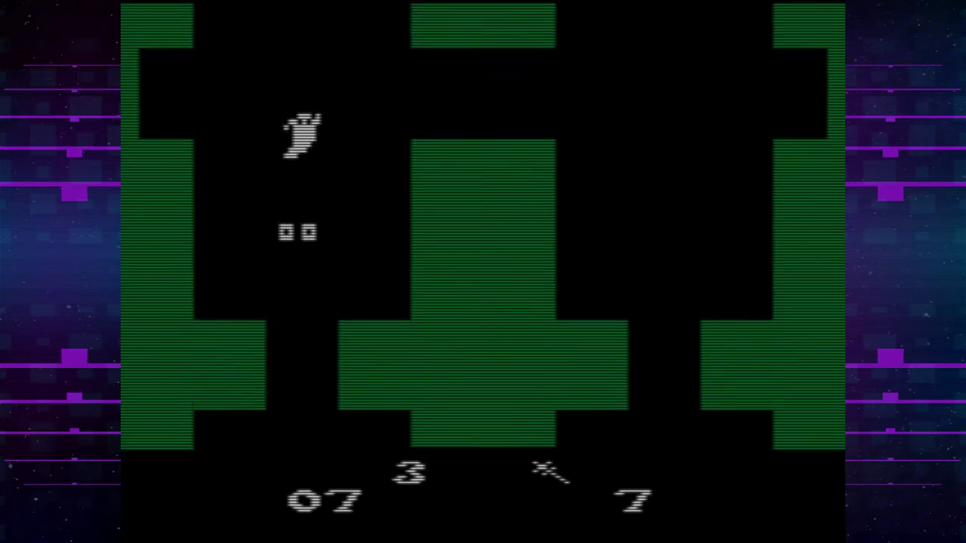
key("Up")
key("Up")
key("Left")
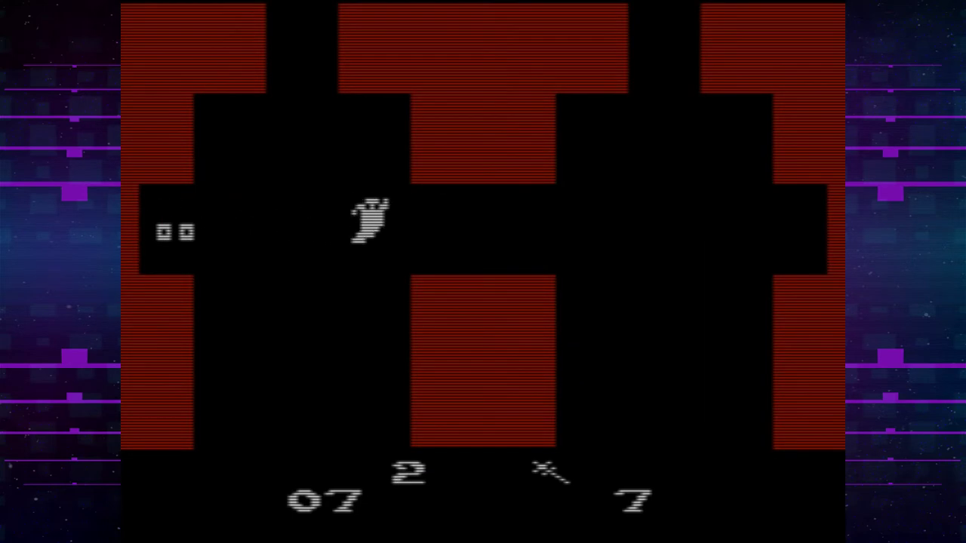
Step: Shift the eyes left and right on floor 2, head up, then reverse down
key("Left")
key("Right")
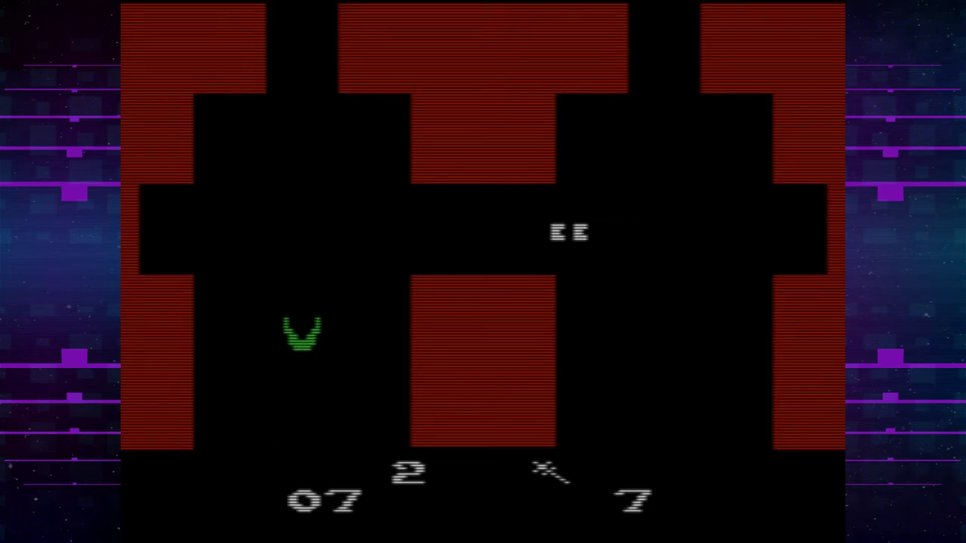
key("Right")
key("Up")
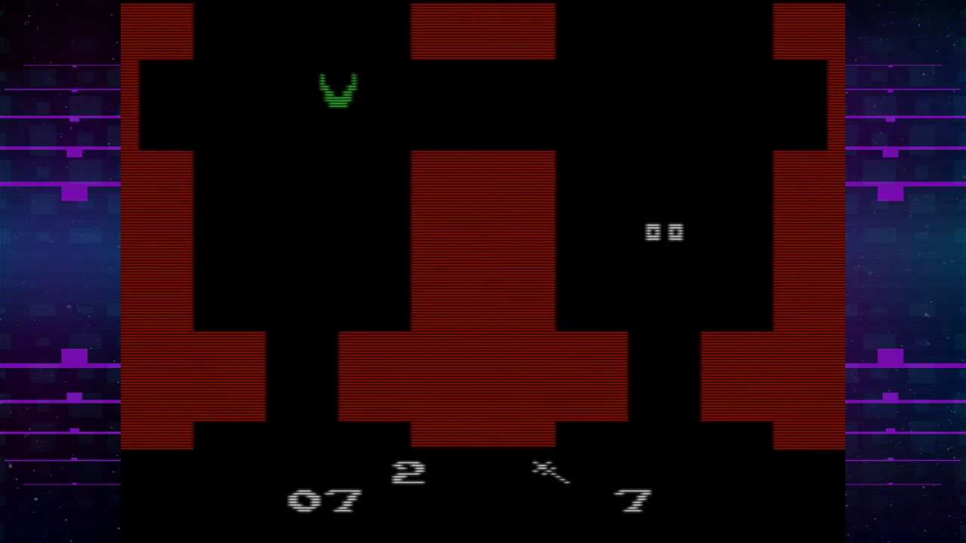
key("Down")
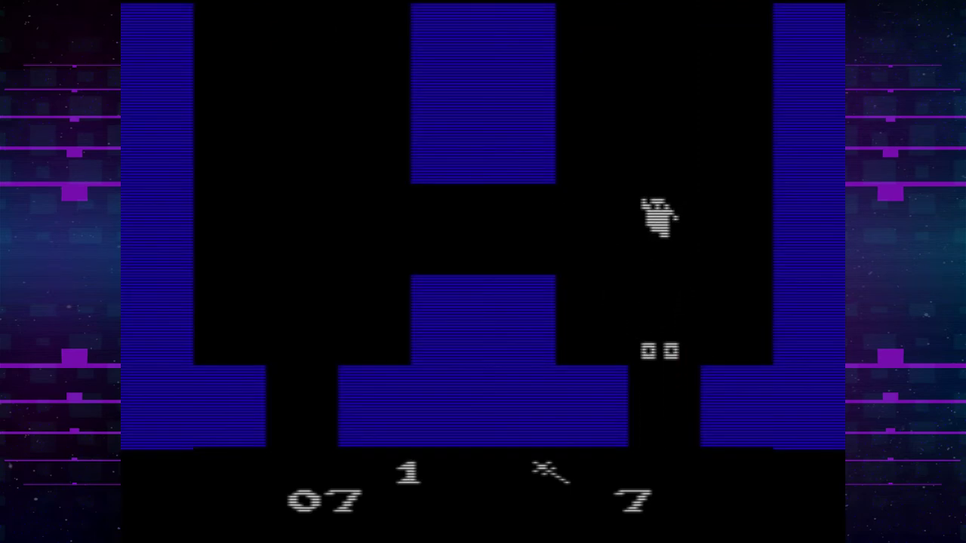
Step: Head left along the floor 1 corridor toward the ghost, then up as a spider appears
key("Up")
key("Left")
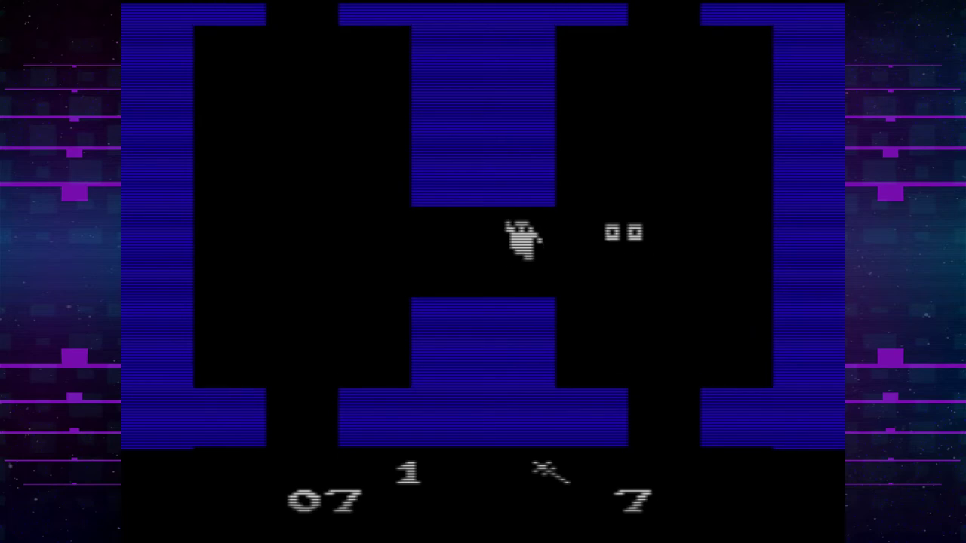
key("Left")
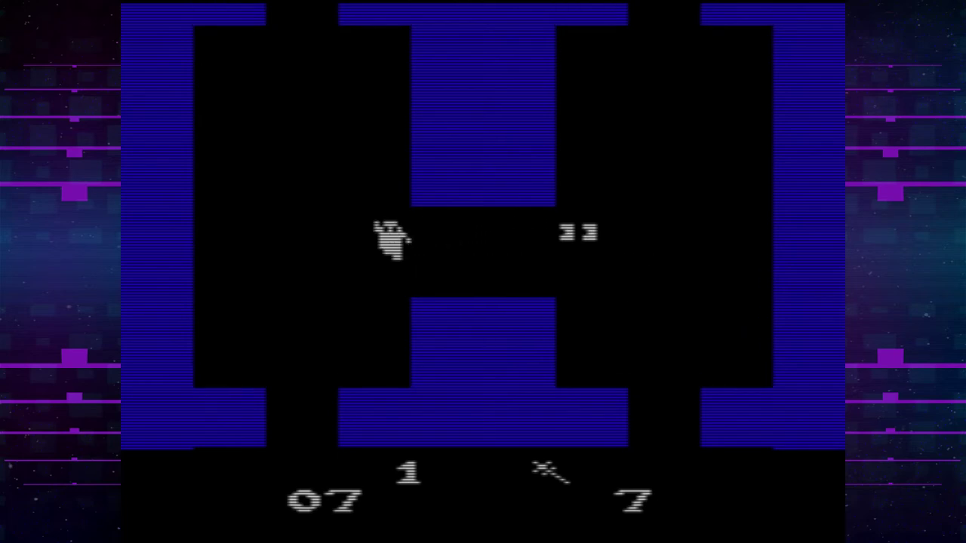
key("Left")
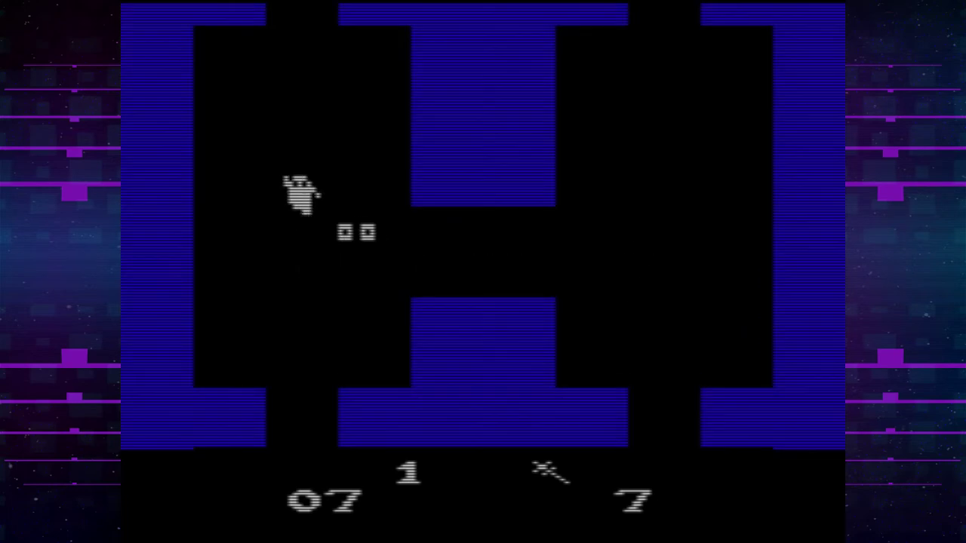
key("Left")
key("Up")
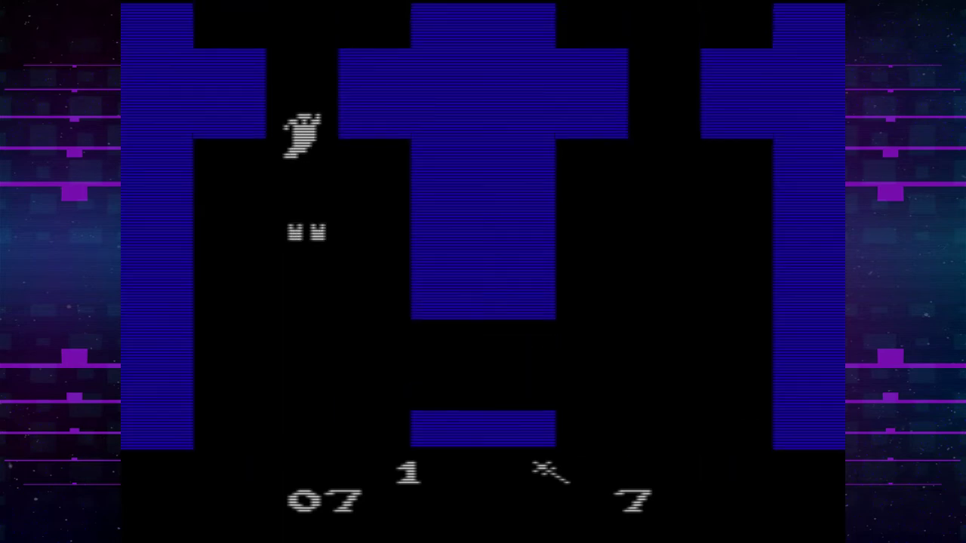
key("Up")
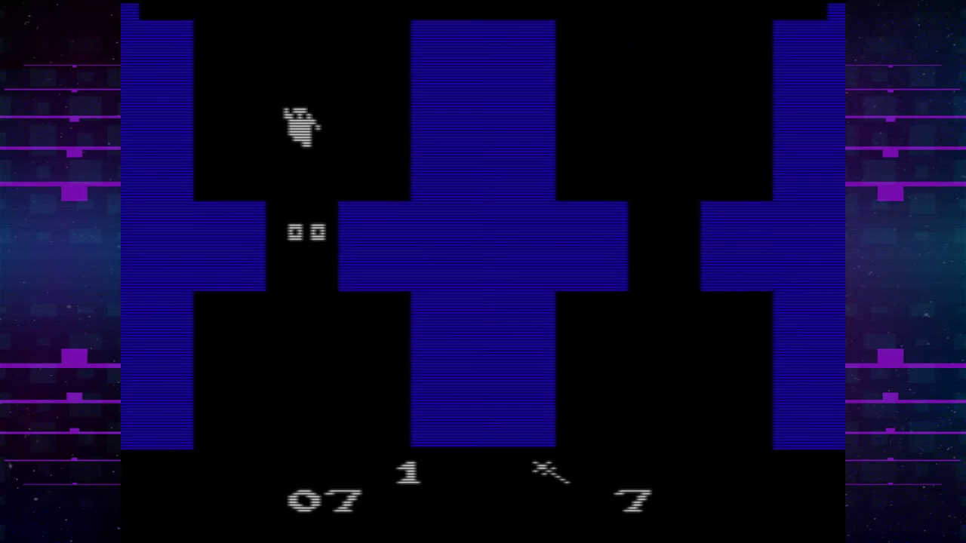
key("Up")
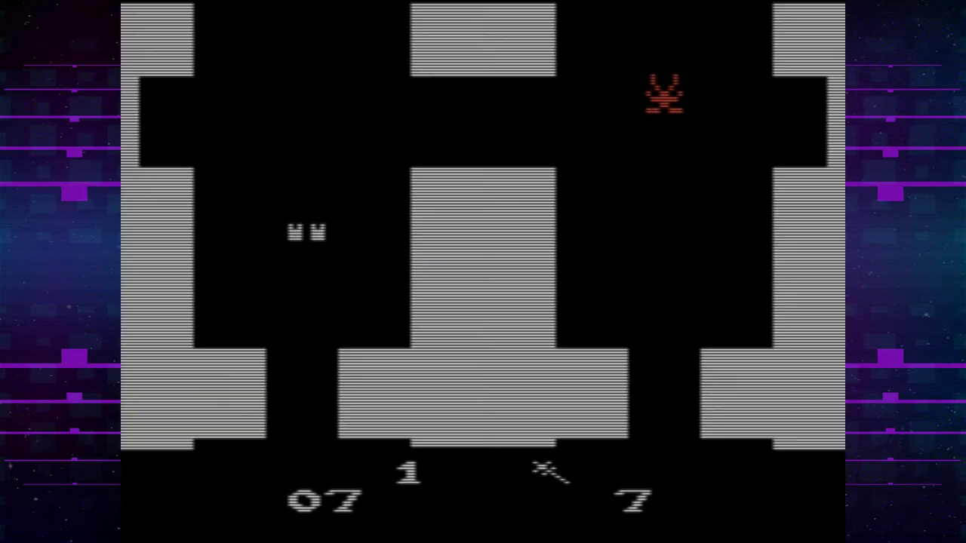
Step: Move back down and right across the floor, then up the right side
key("Down")
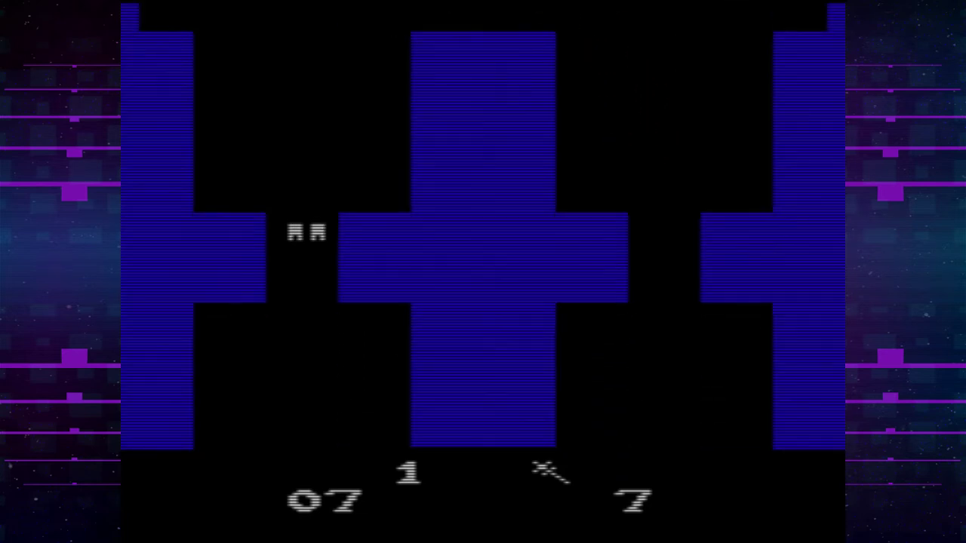
key("Right")
key("Down")
key("Right")
key("Up")
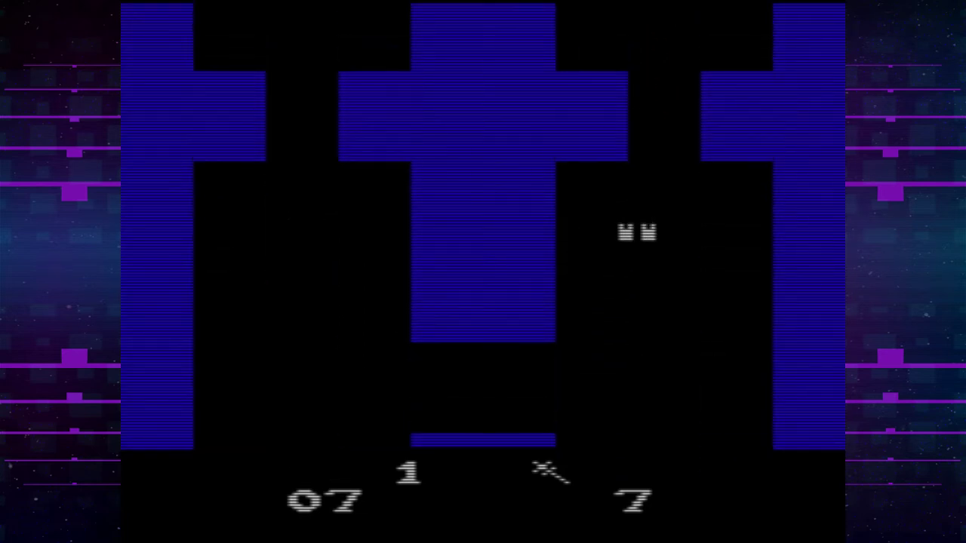
key("Up")
key("Up")
key("Right")
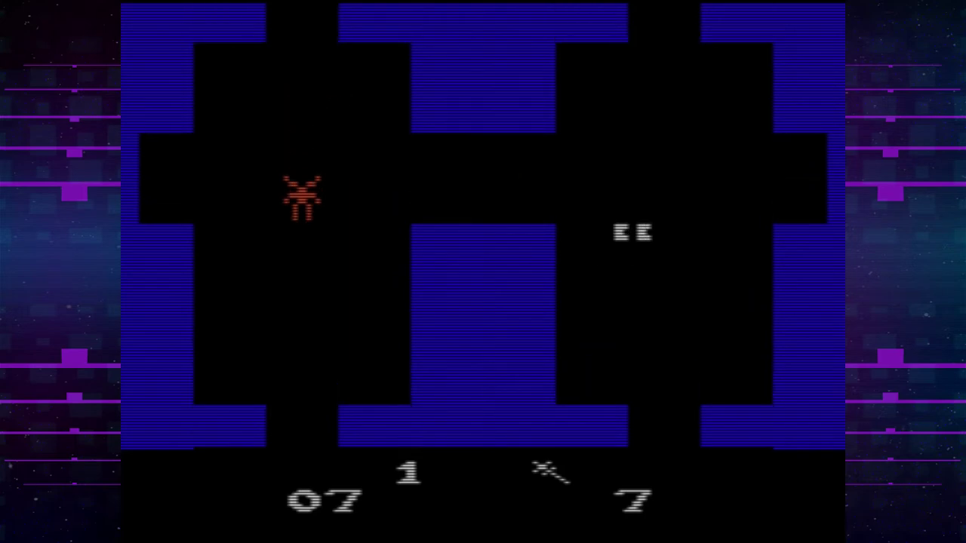
key("Right")
key("Up")
key("Up")
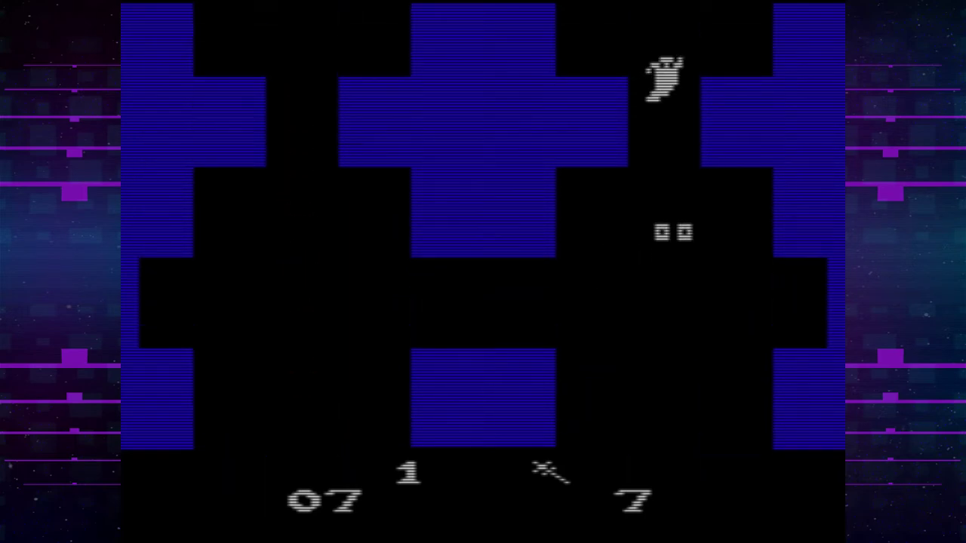
Step: Nudge up and down, then move left and up along the corridor
key("Up")
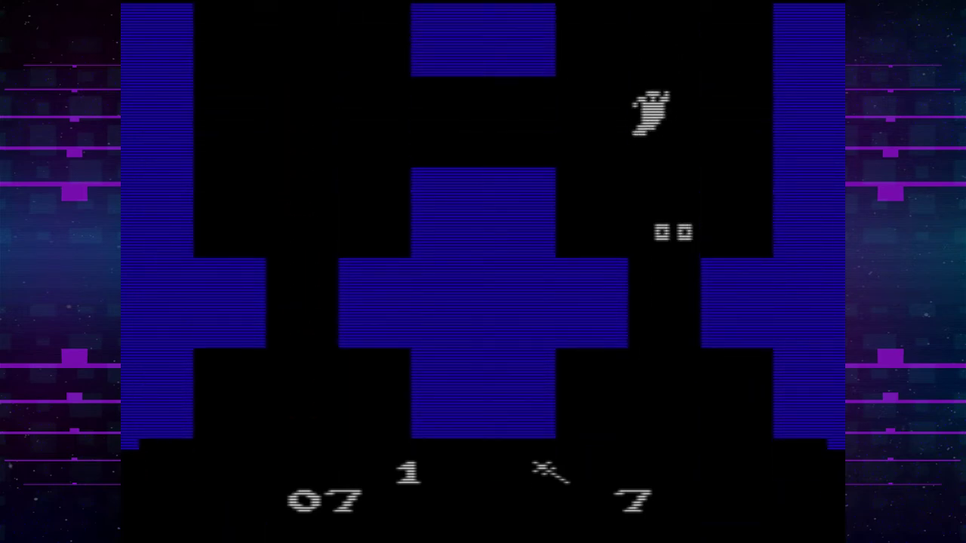
key("Up")
key("Up")
key("Down")
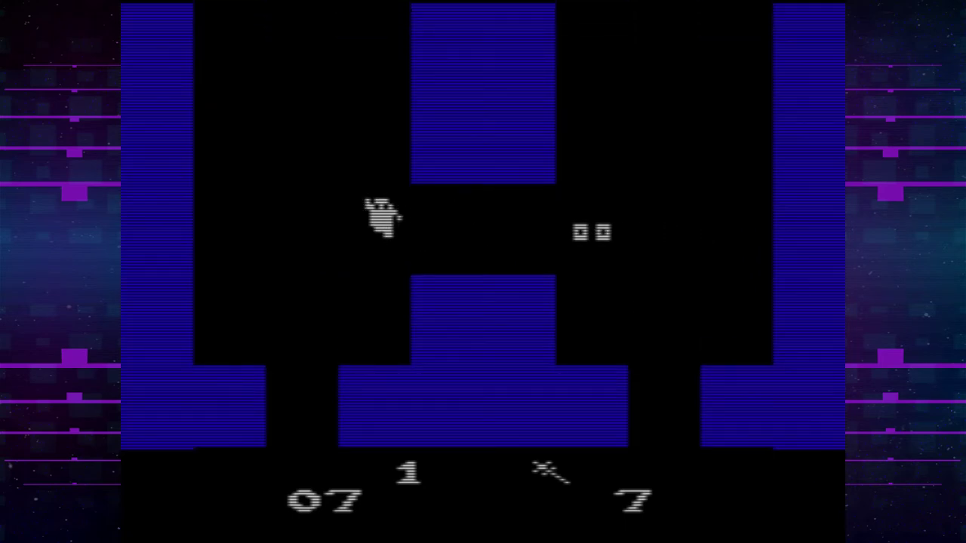
key("Left")
key("Up")
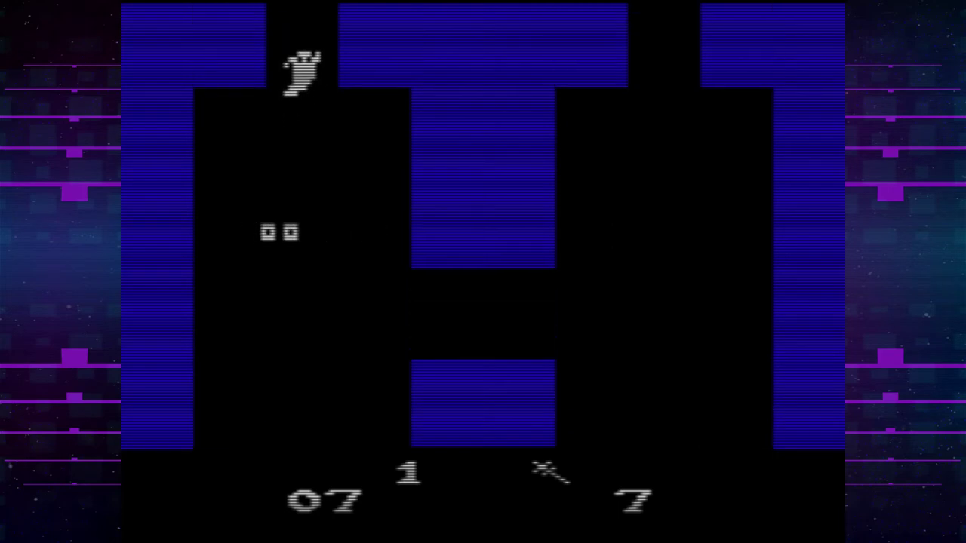
Step: Arrive on red floor 2 and walk down the corridor, then turn right
key("Up")
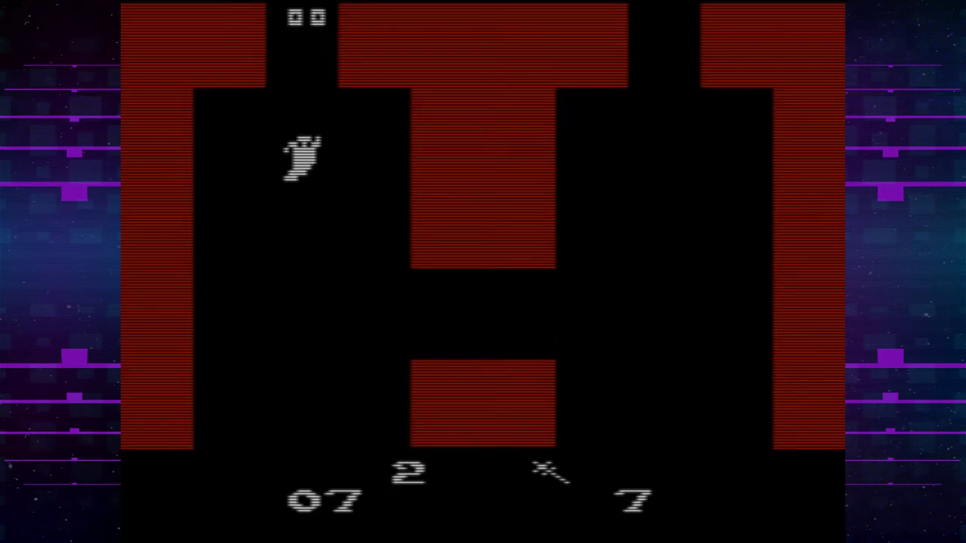
key("Down")
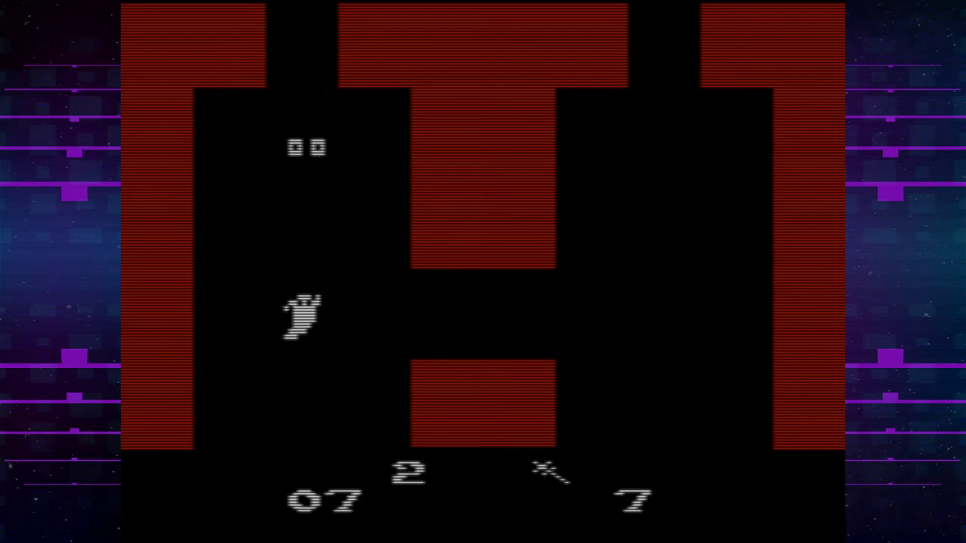
key("Down")
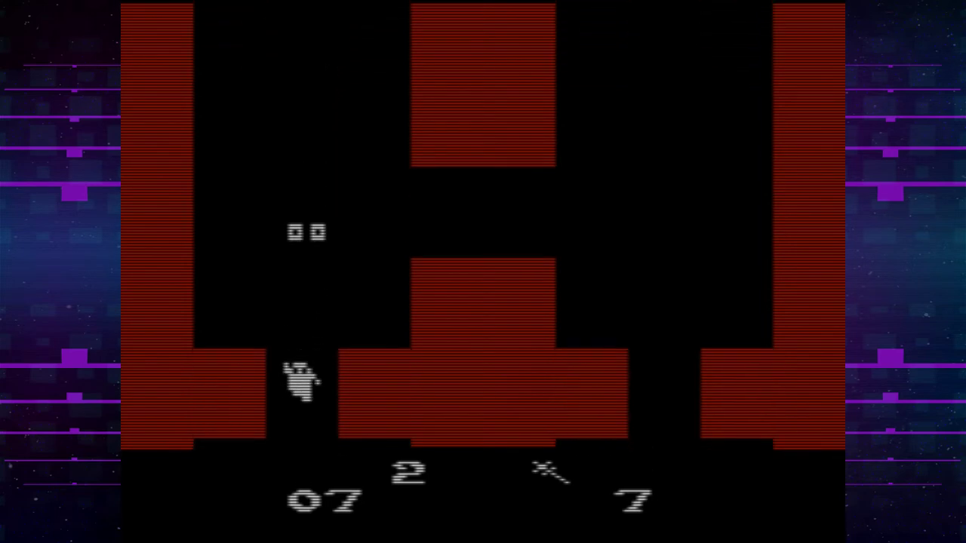
key("Down")
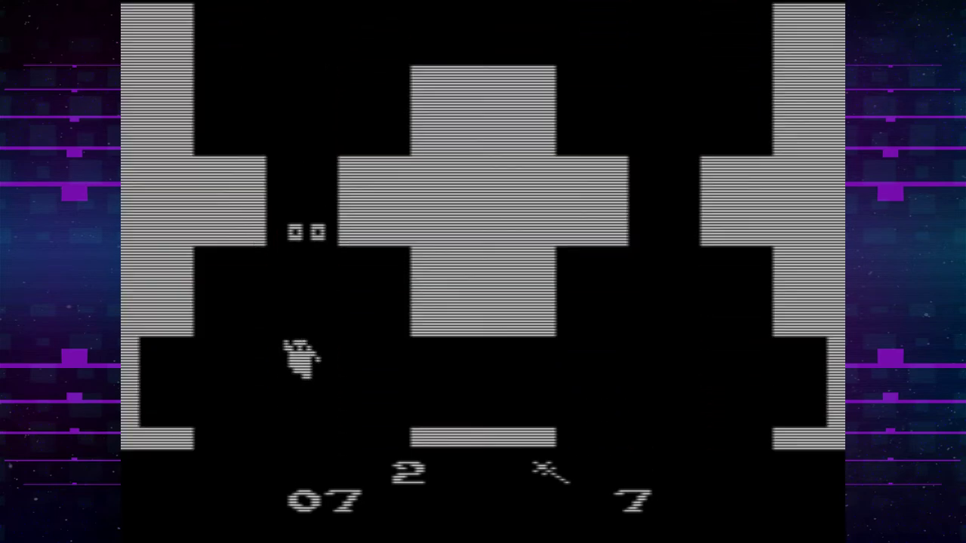
key("Down")
key("Down")
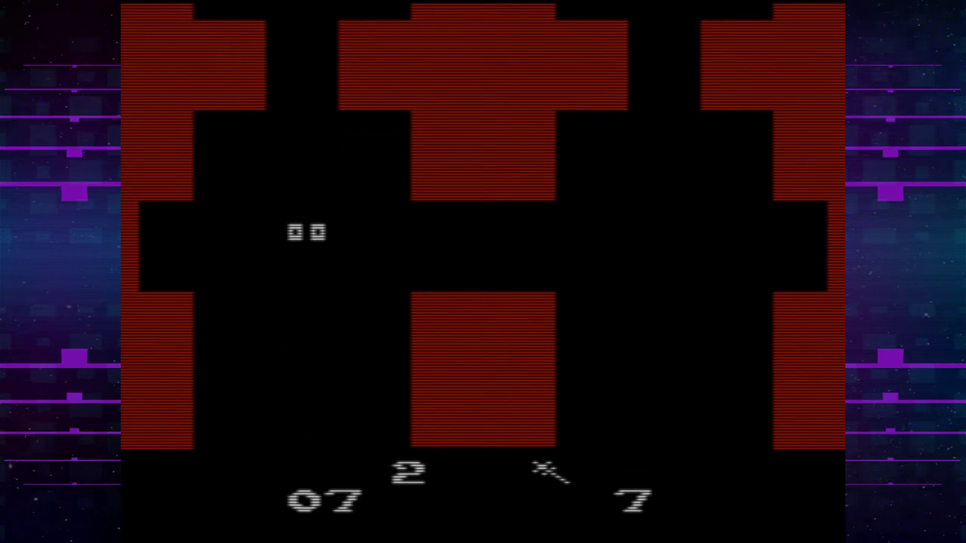
key("Down")
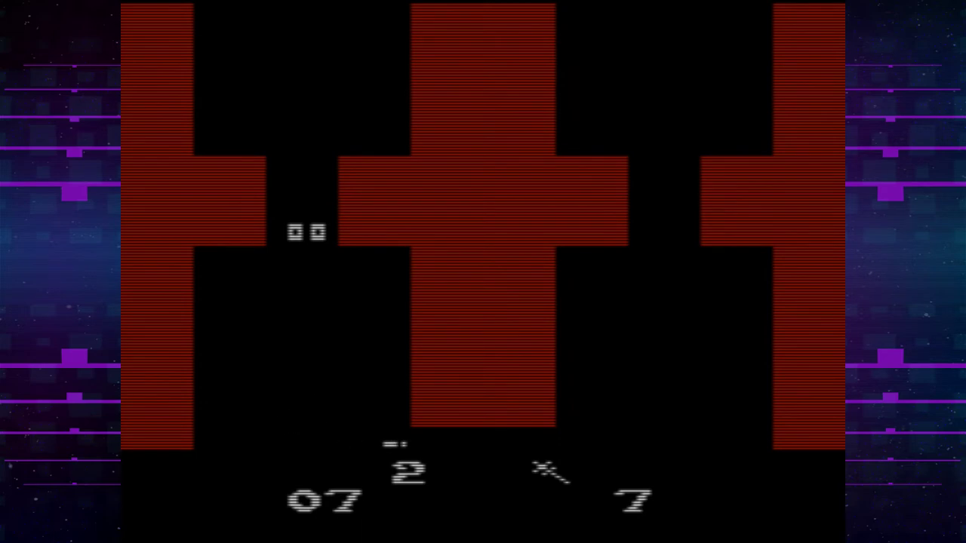
key("Down")
key("Right")
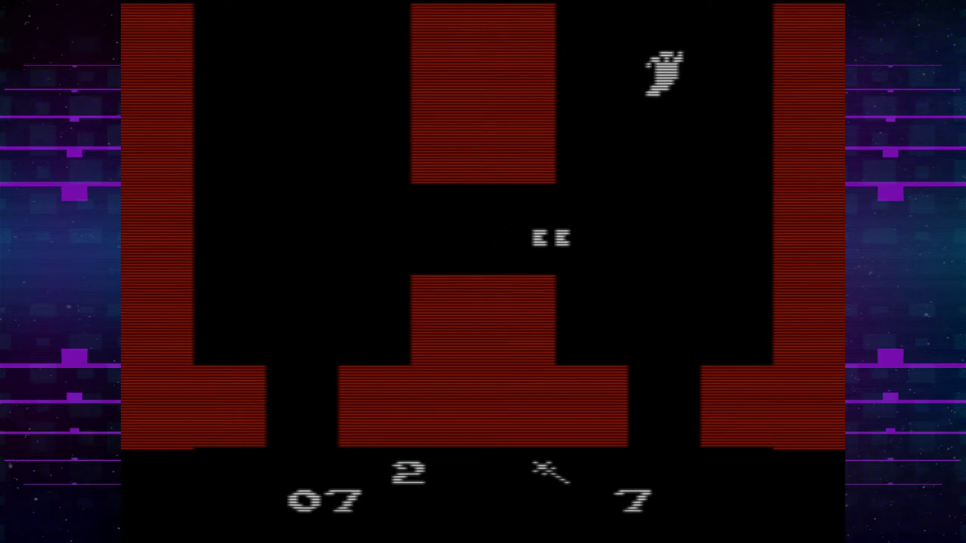
Step: Head up through the cross-shaped section and into the left corridor
key("Right")
key("Up")
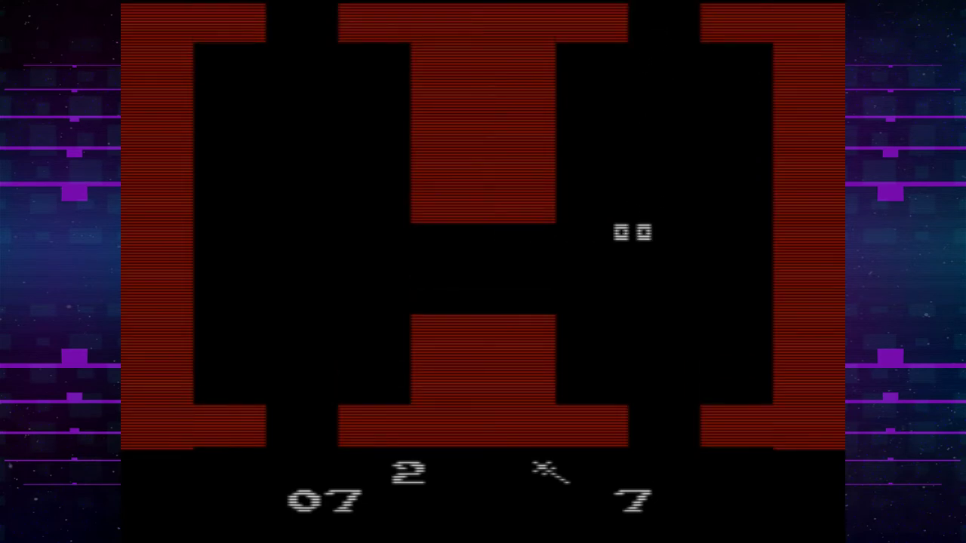
key("Up")
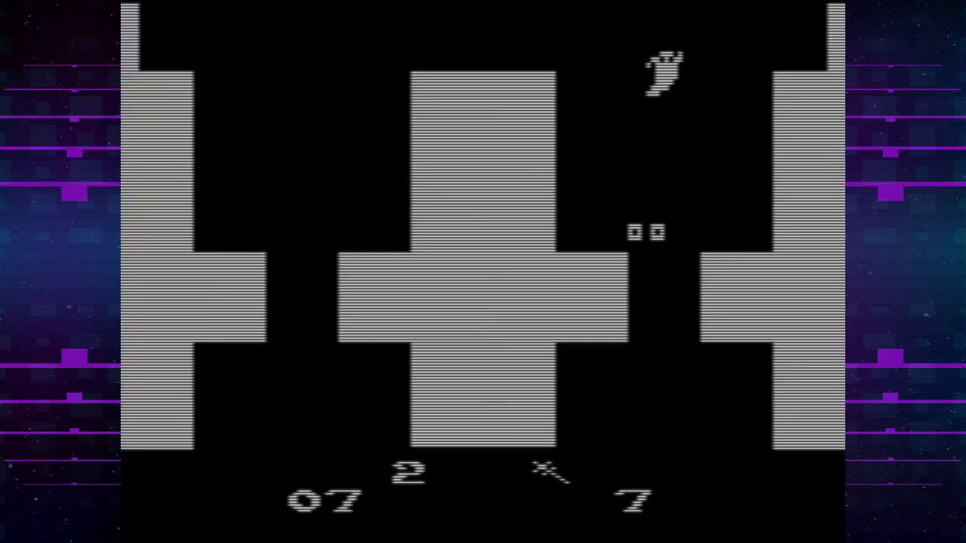
key("Up")
key("Up")
key("Up")
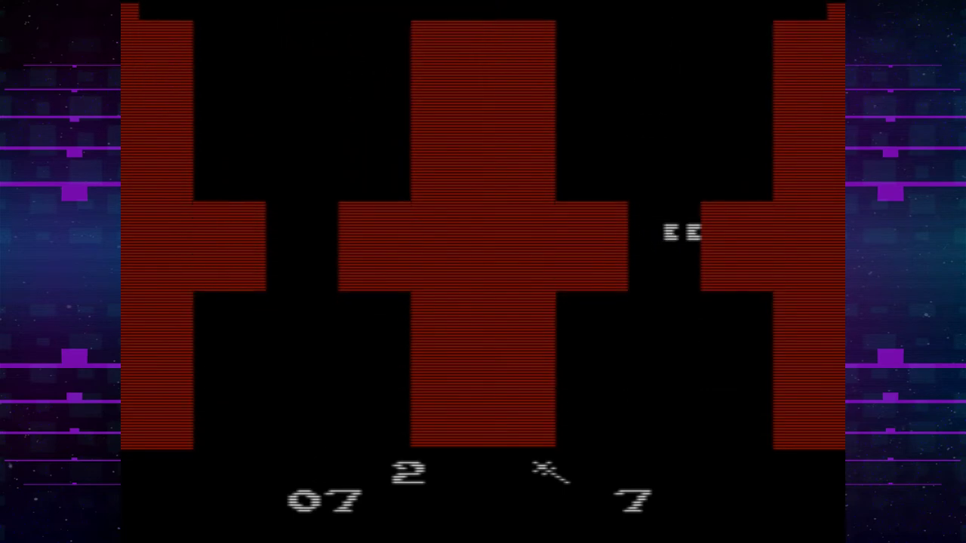
key("Left")
key("Left")
key("Up")
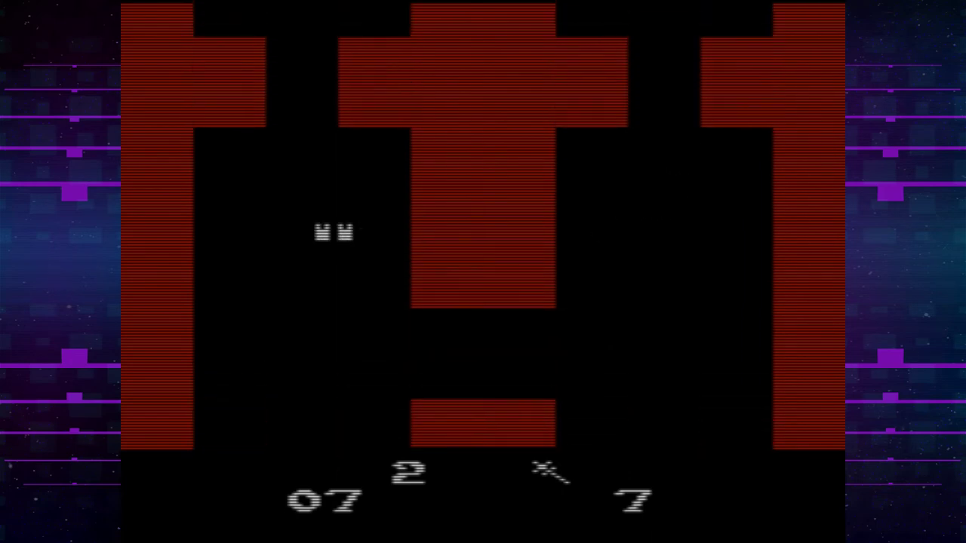
key("Up")
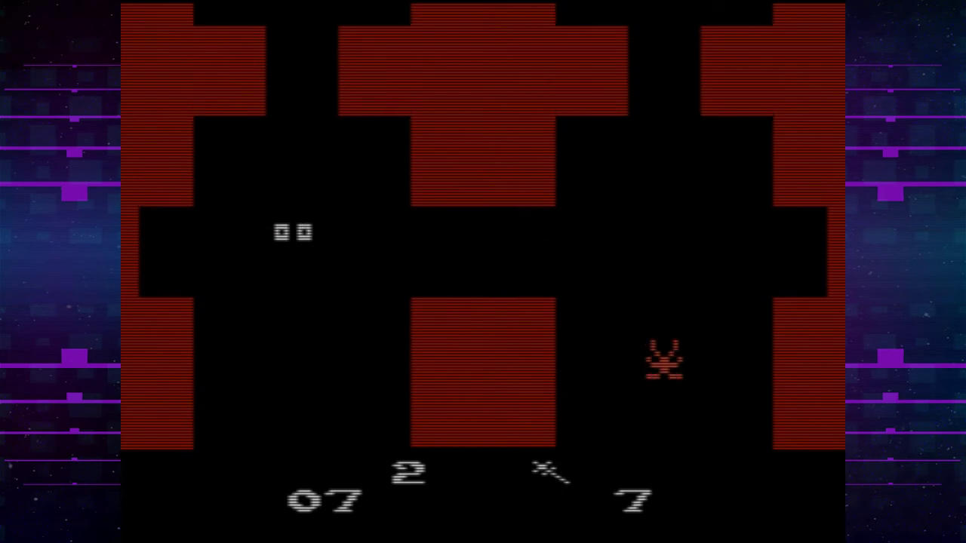
Step: Steer around the central block to the right wall, then up to the green third floor
key("Up")
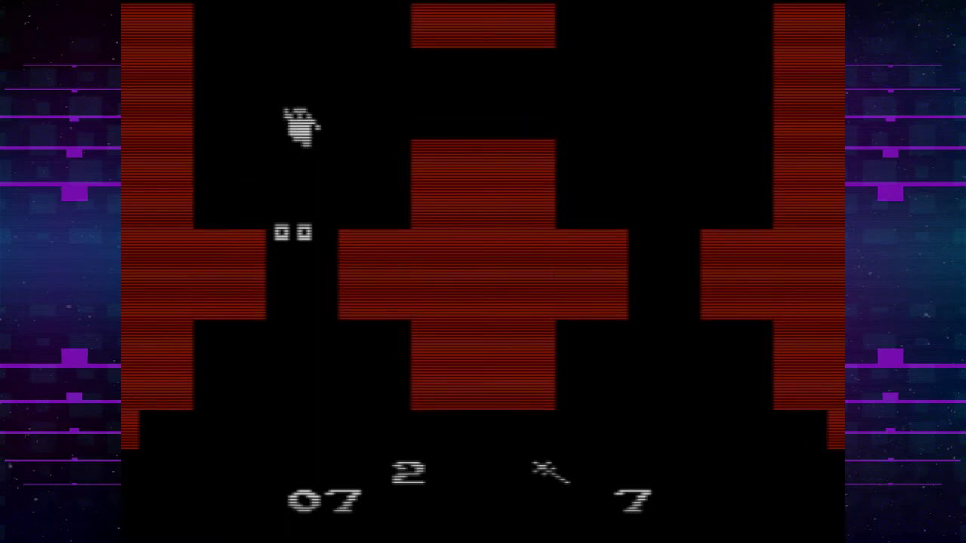
key("Right")
key("Down")
key("Up")
key("Right")
key("Left")
key("Right")
key("Down")
key("Left")
key("Up")
key("Right")
key("Down")
key("Down")
key("Up")
key("Right")
key("Up")
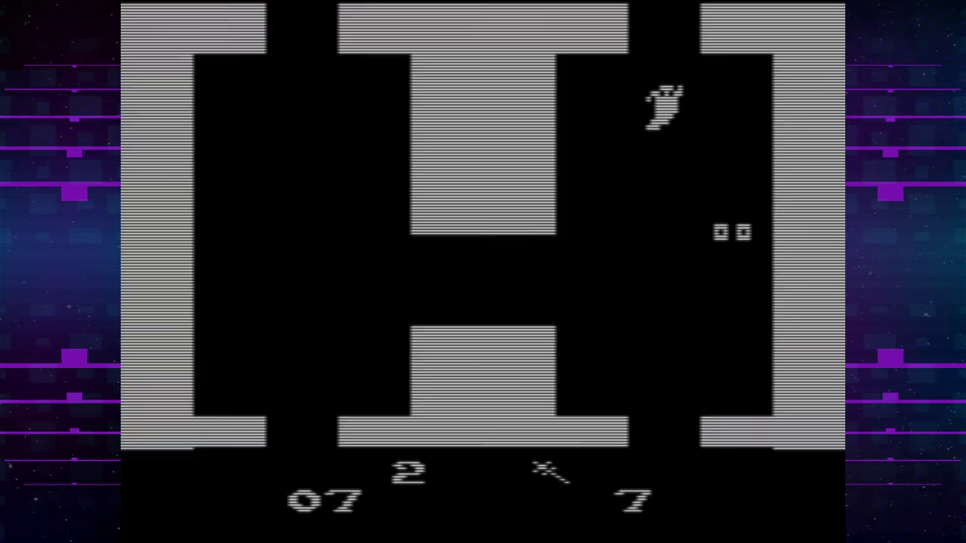
key("Left")
key("Up")
key("Up")
Step: Move down and right on green floor 3 and light a match
key("Down")
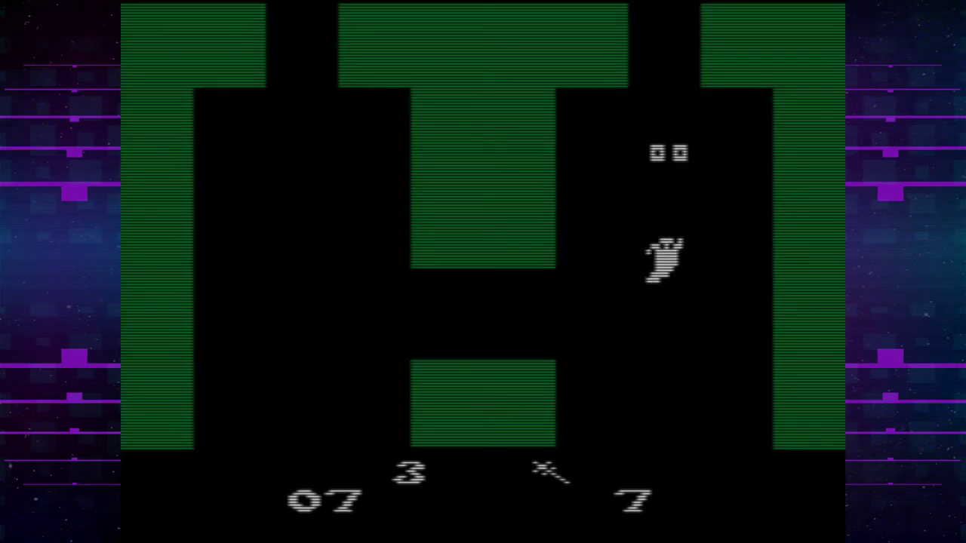
key("Right")
key("Left")
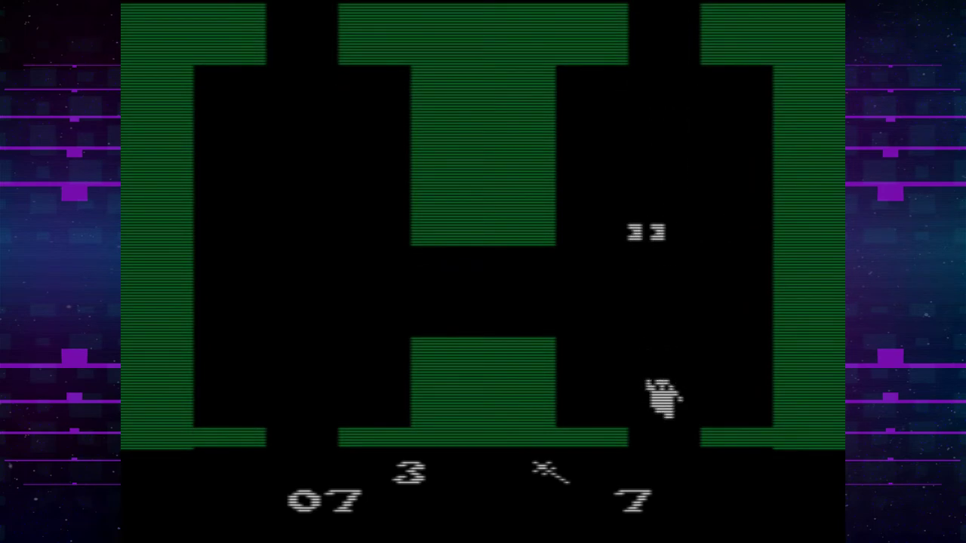
key("Down")
key("Right")
key("space")
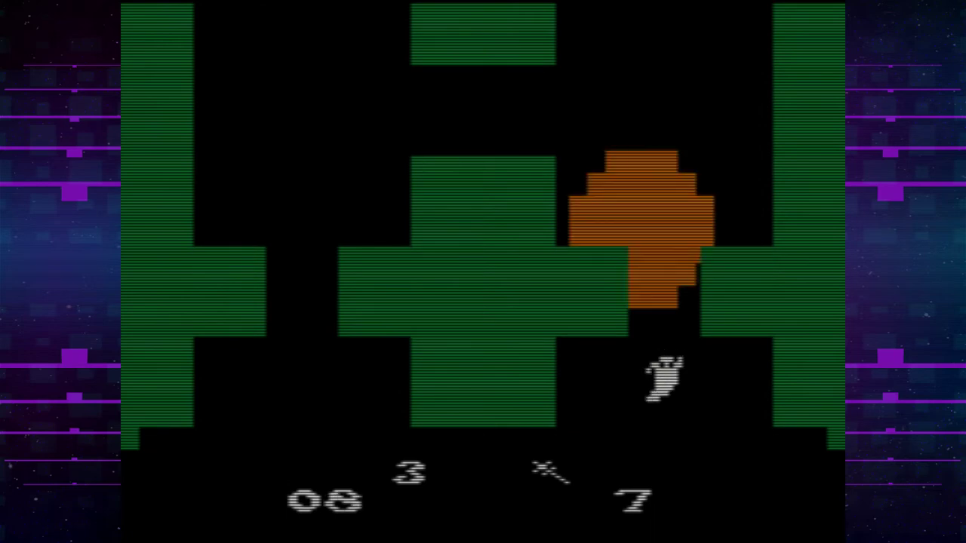
Step: Walk down through floor 3 onto the stairs up to floor 4
key("Down")
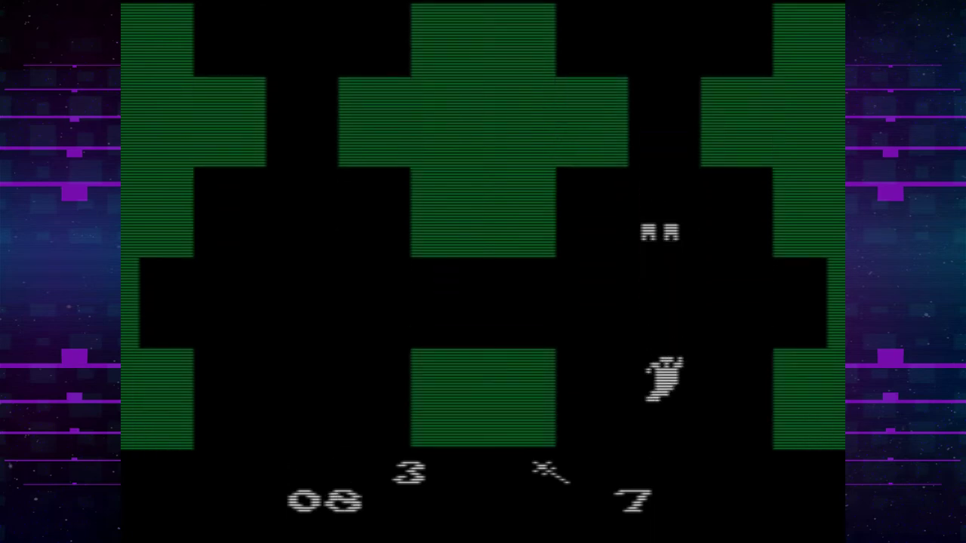
key("Down")
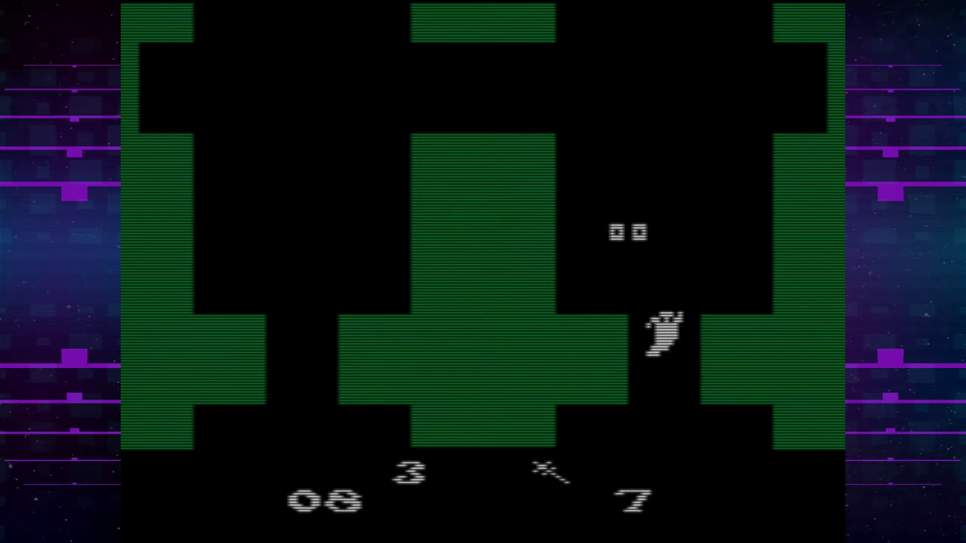
key("Down")
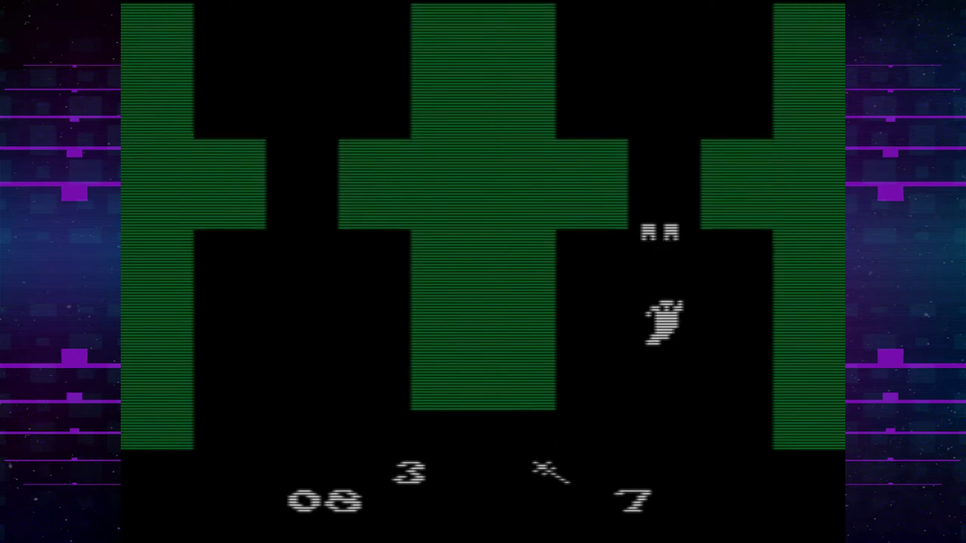
key("Down")
key("Down")
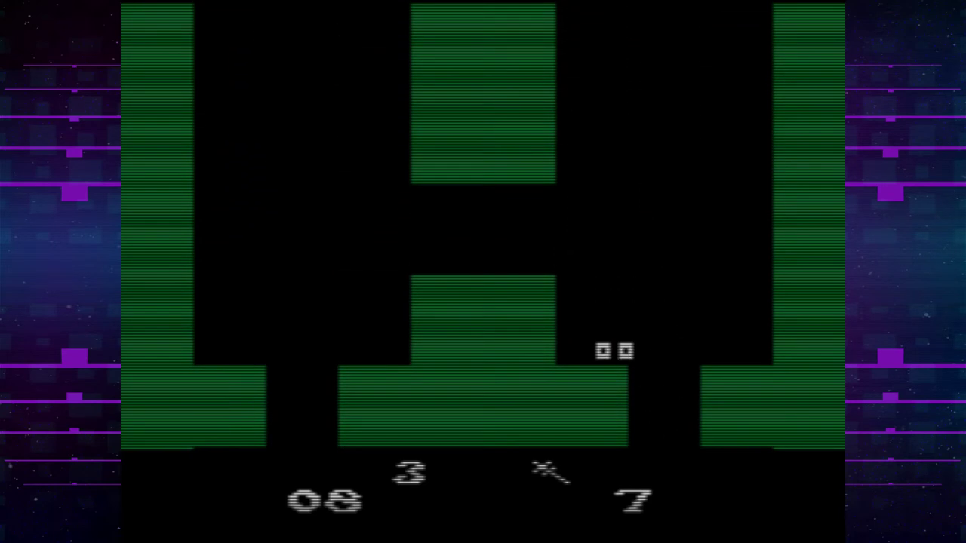
key("Down")
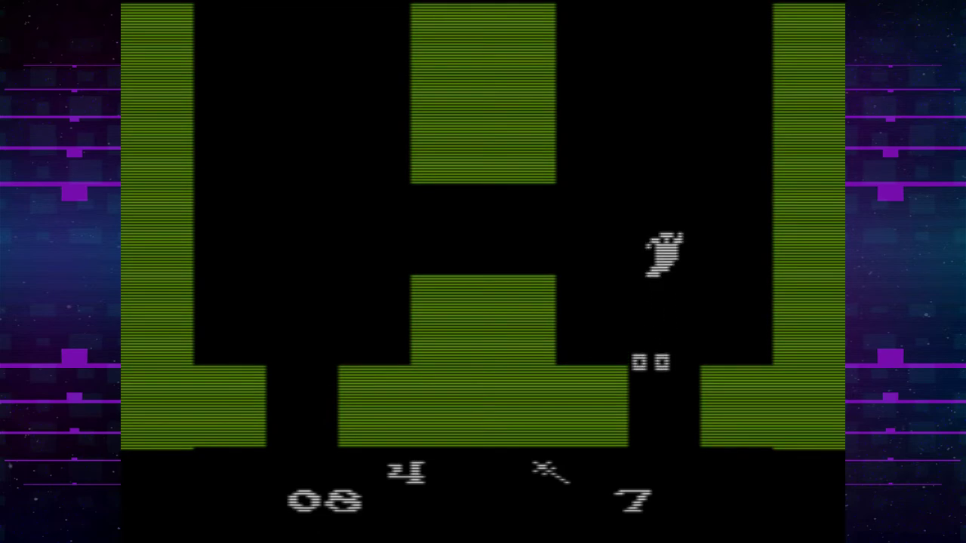
Step: Dodge the ghost on floor 4 and slip through the lower gap
key("Up")
key("Left")
key("Down")
key("Down")
key("Up")
key("Down")
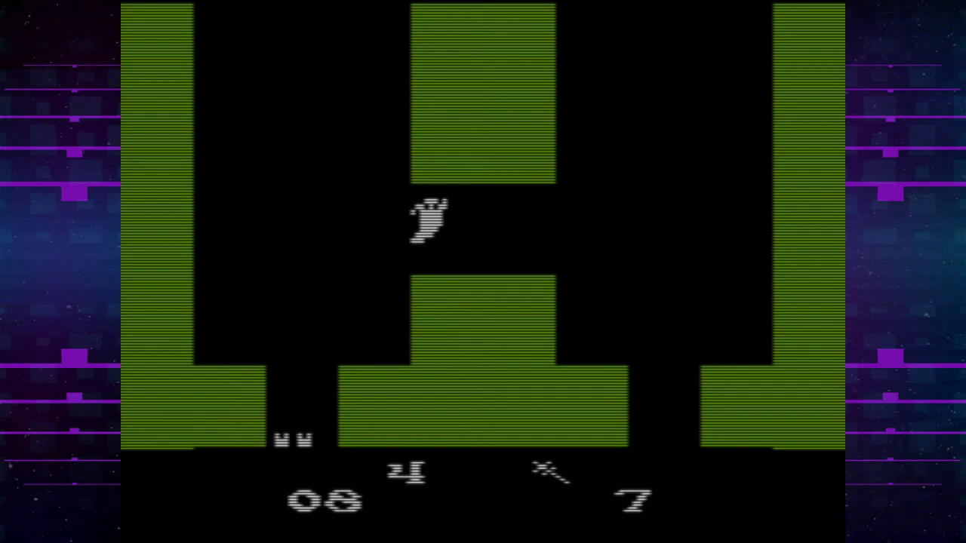
key("Up")
key("Left")
key("Down")
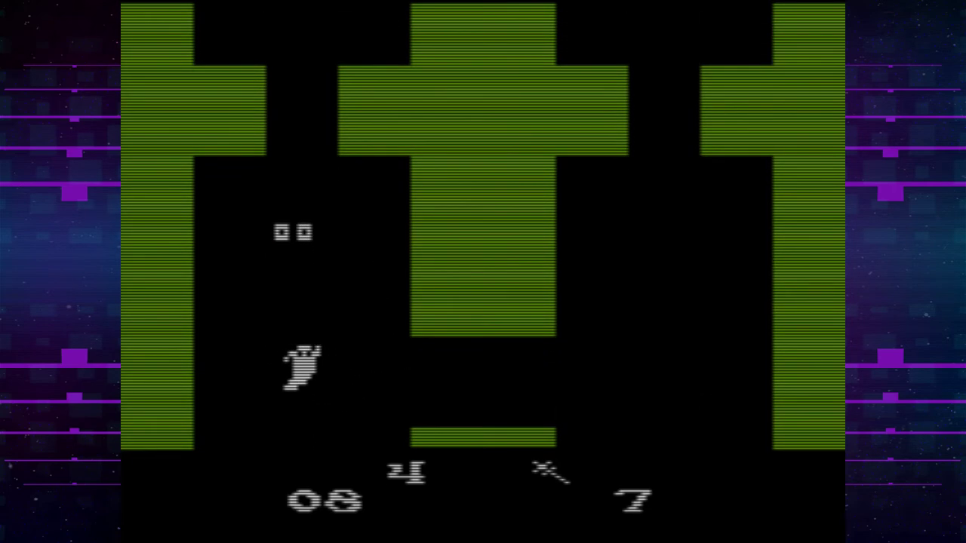
Step: Move up-left to the wall, then back and forth along the corridor
key("Up")
key("Left")
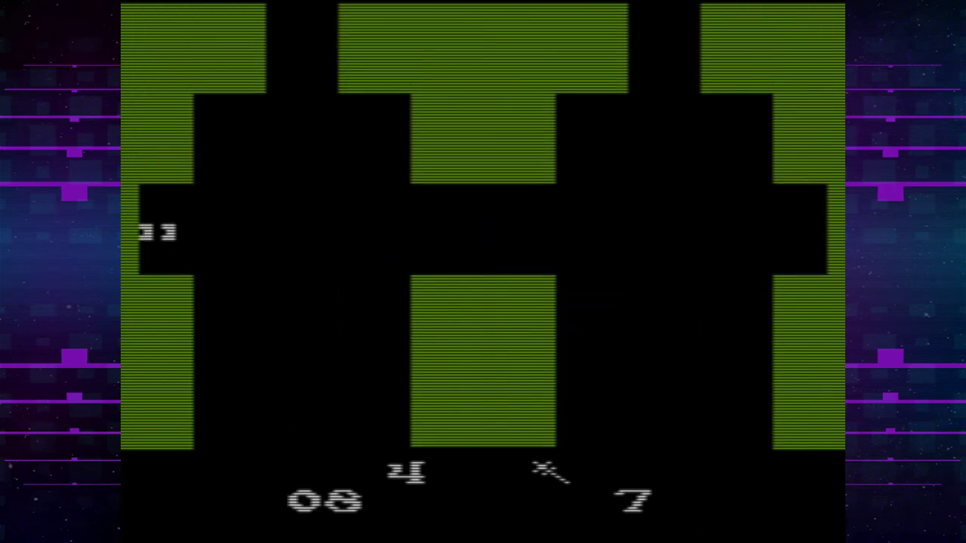
key("Right")
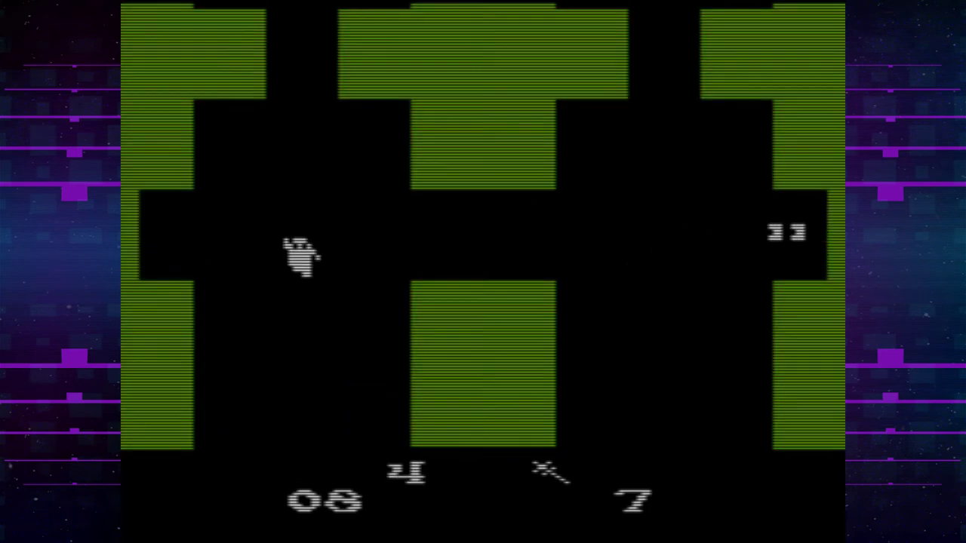
key("Left")
key("Up")
key("Up")
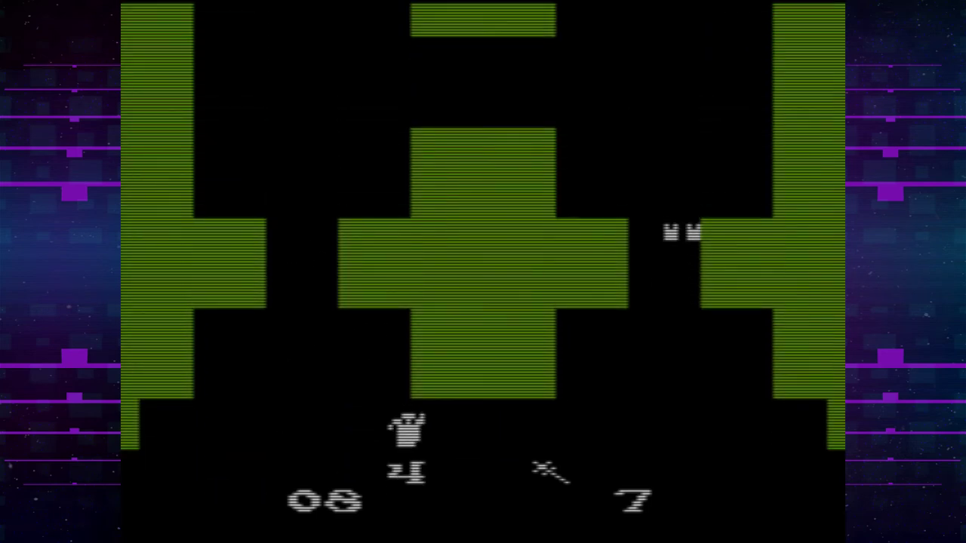
key("Left")
key("Down")
key("Right")
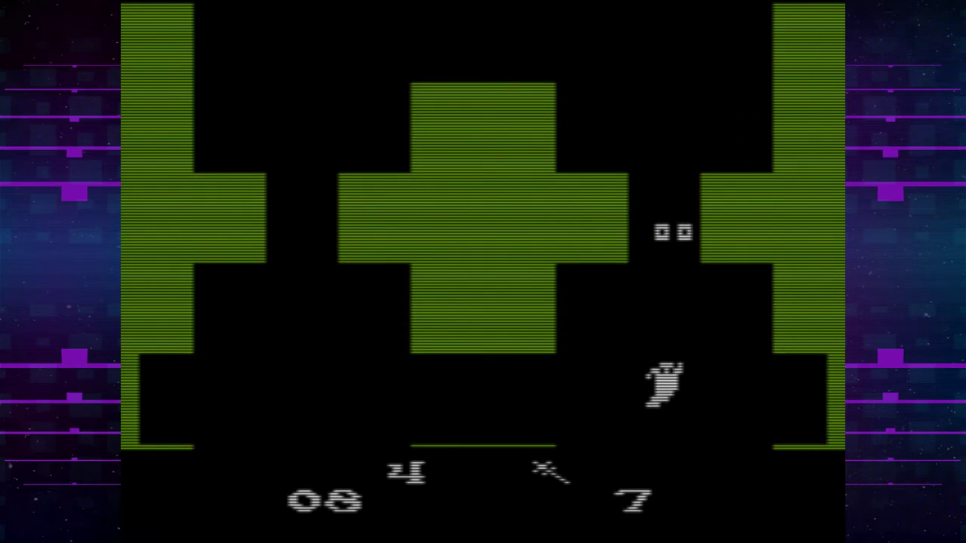
Step: Work up and left across floor 4, then take the stairs down to green floor 3
key("Up")
key("Left")
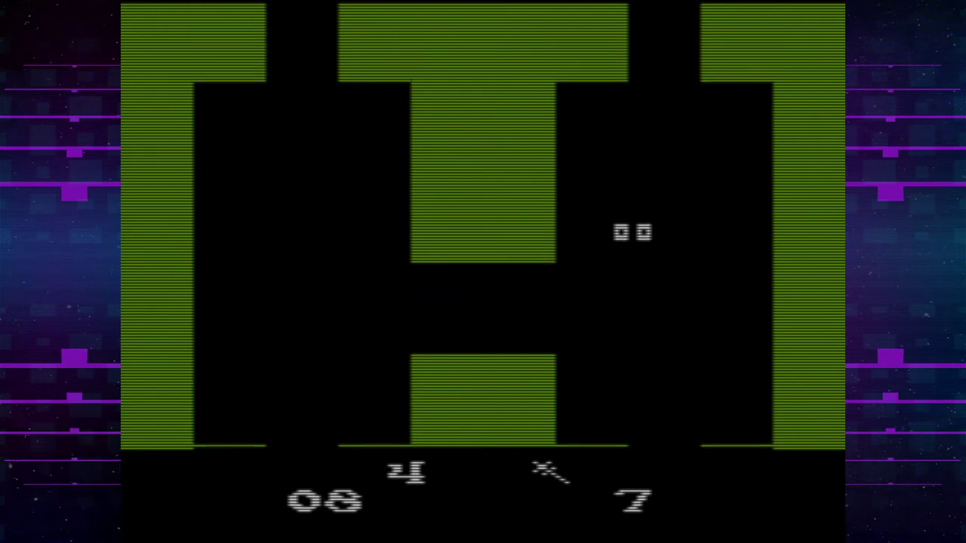
key("Up")
key("Down")
key("Left")
key("Up")
key("Left")
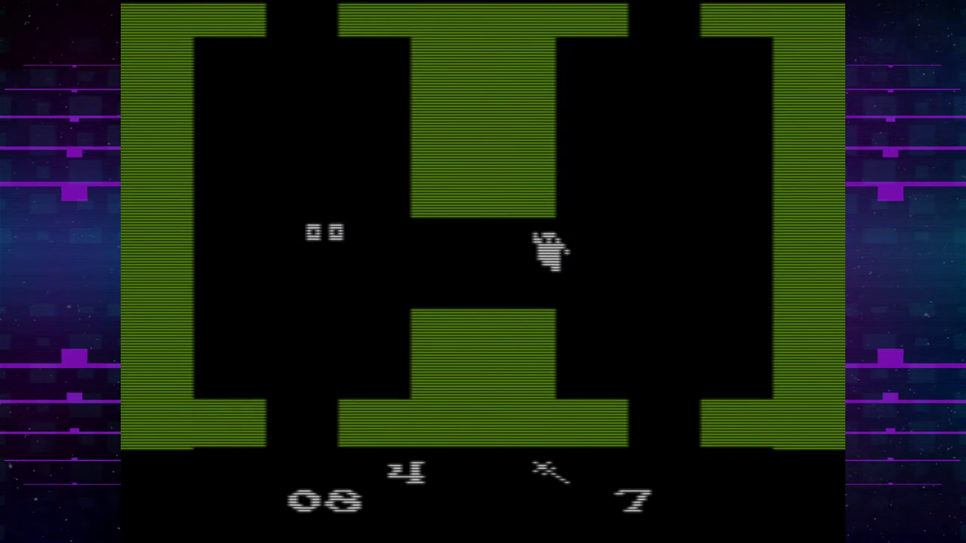
key("Left")
key("Up")
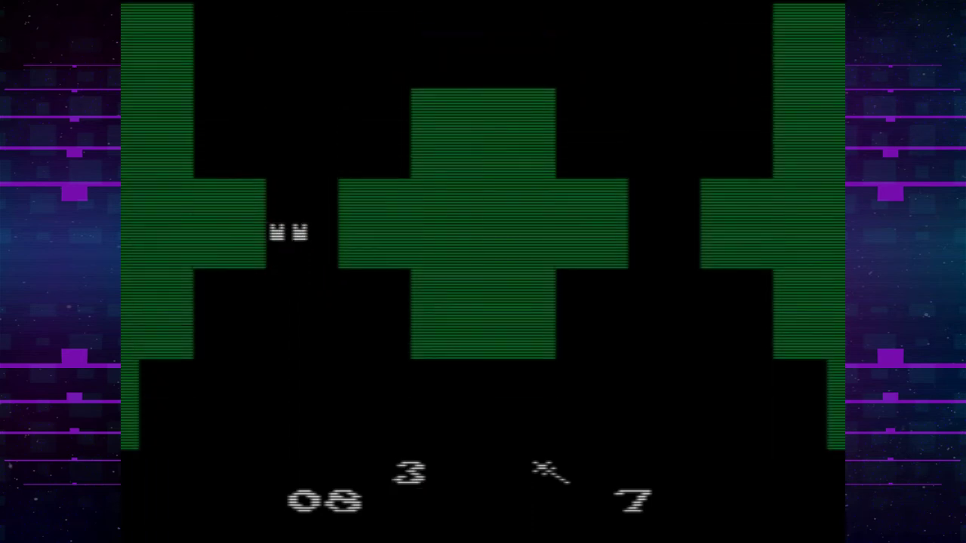
key("Up")
key("Right")
Step: Move past the cross-shaped block and up the passage, then light a match
key("Left")
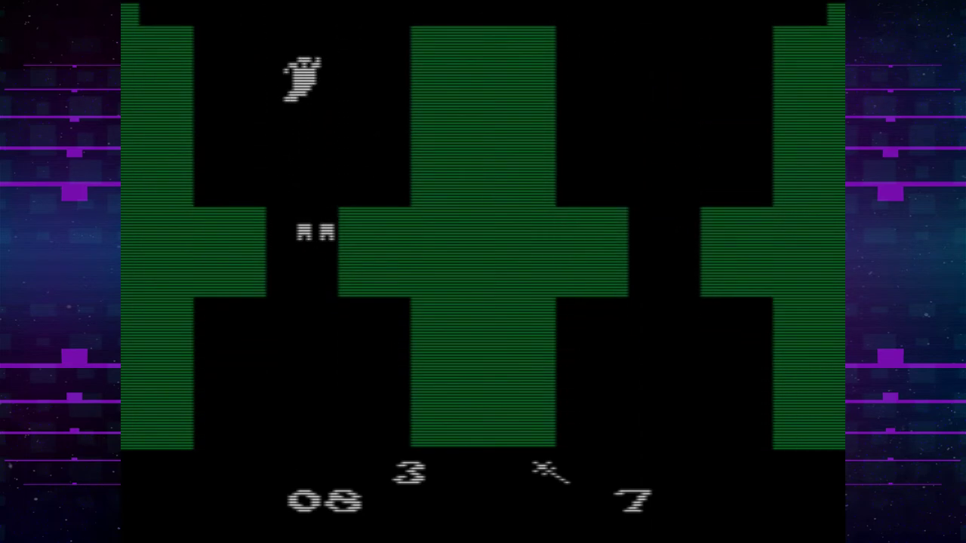
key("Down")
key("space")
key("Right")
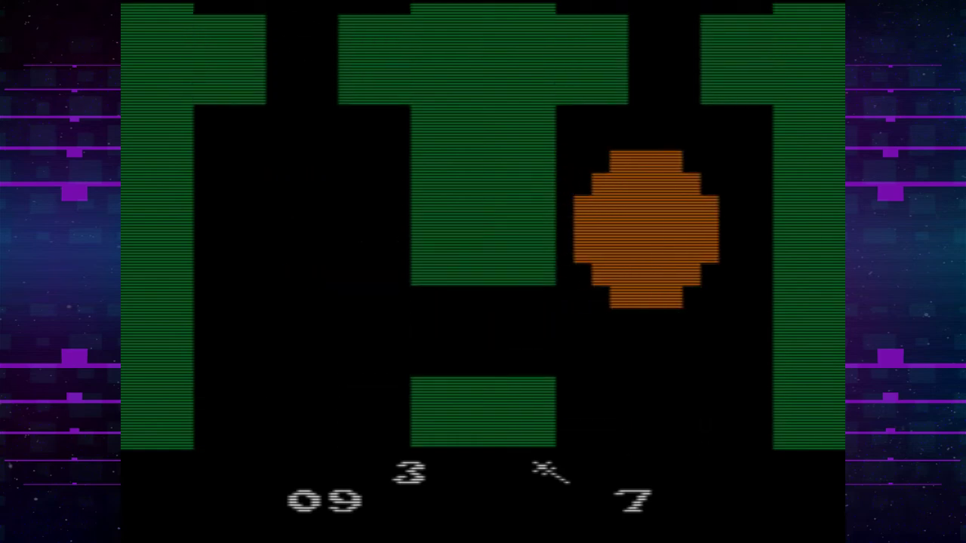
Step: Wander the third-floor maze past the central wall and along the corridor
key("Up")
key("Down")
key("Left")
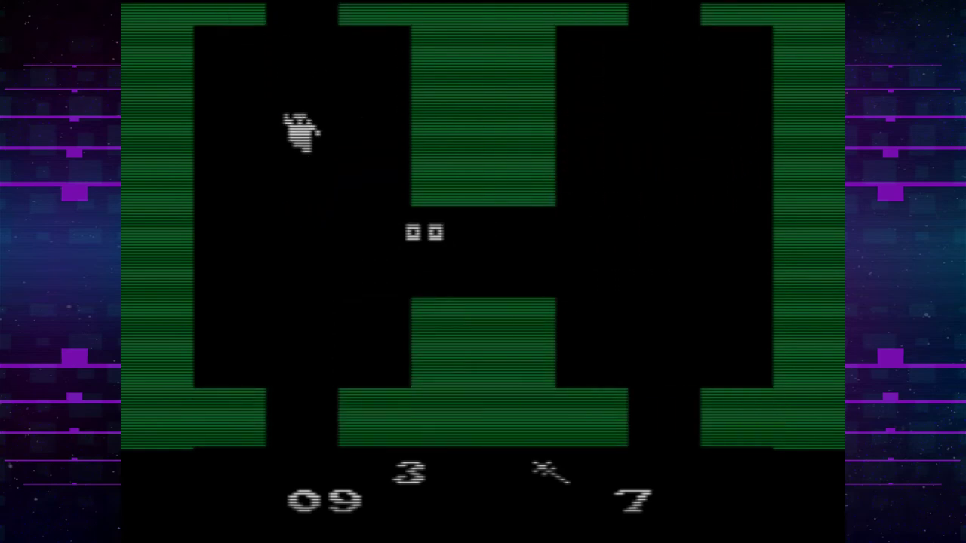
key("Left")
key("Down")
key("Right")
key("Up")
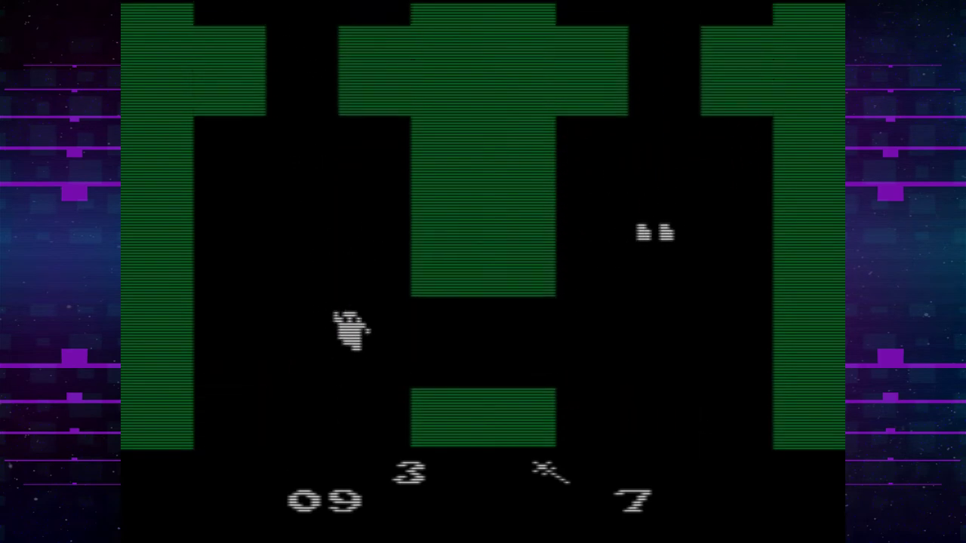
key("Right")
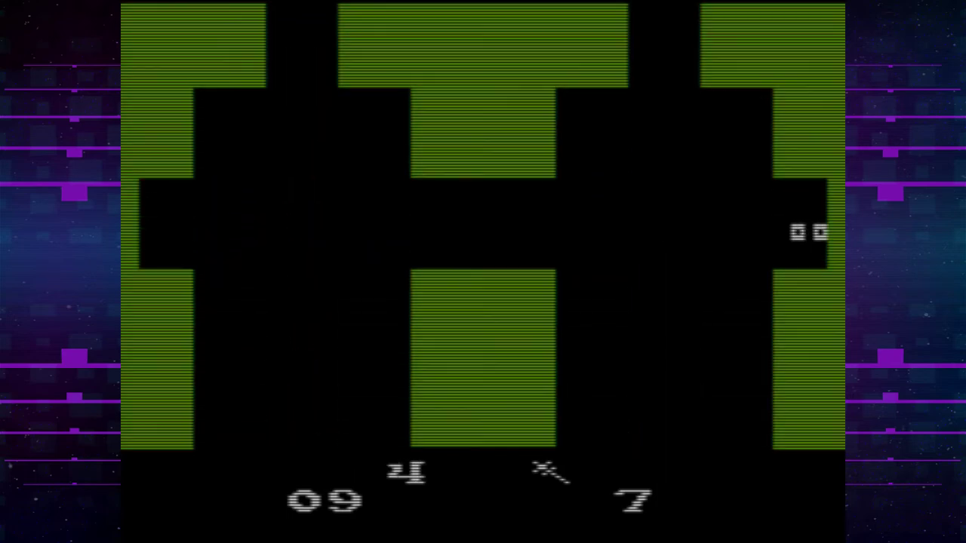
key("Down")
key("Left")
key("Left")
key("Down")
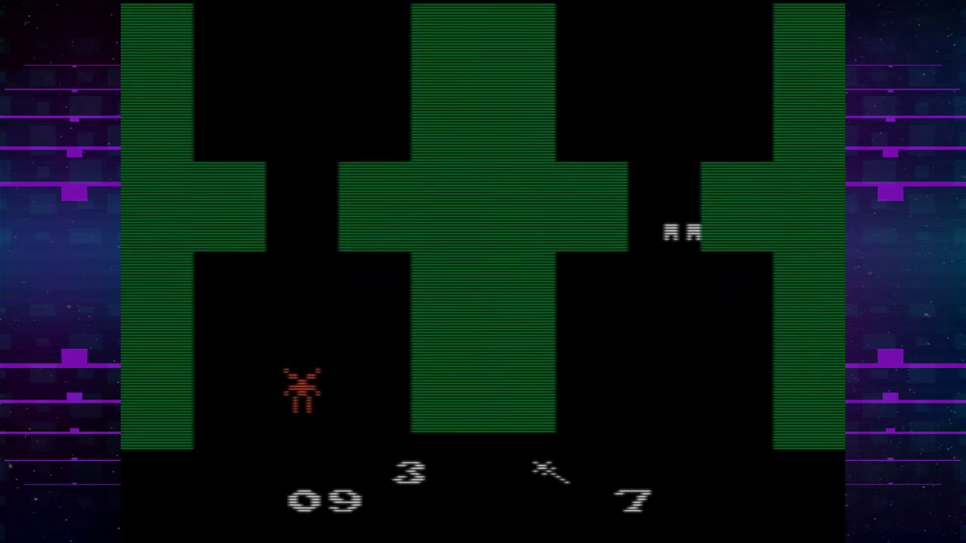
key("Right")
key("Left")
key("Left")
Step: Dodge the ghost and move up and left through the corridors
key("Down")
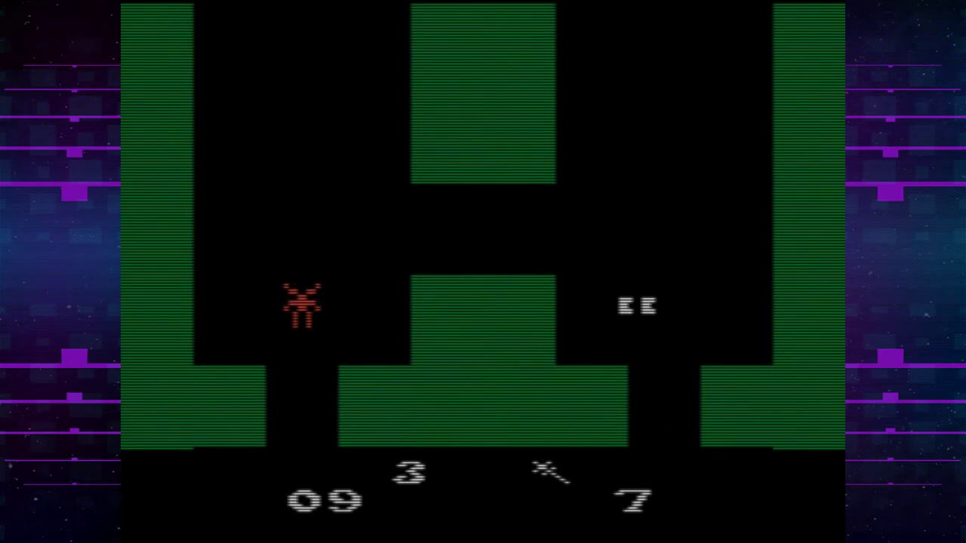
key("Up")
key("Right")
key("Up")
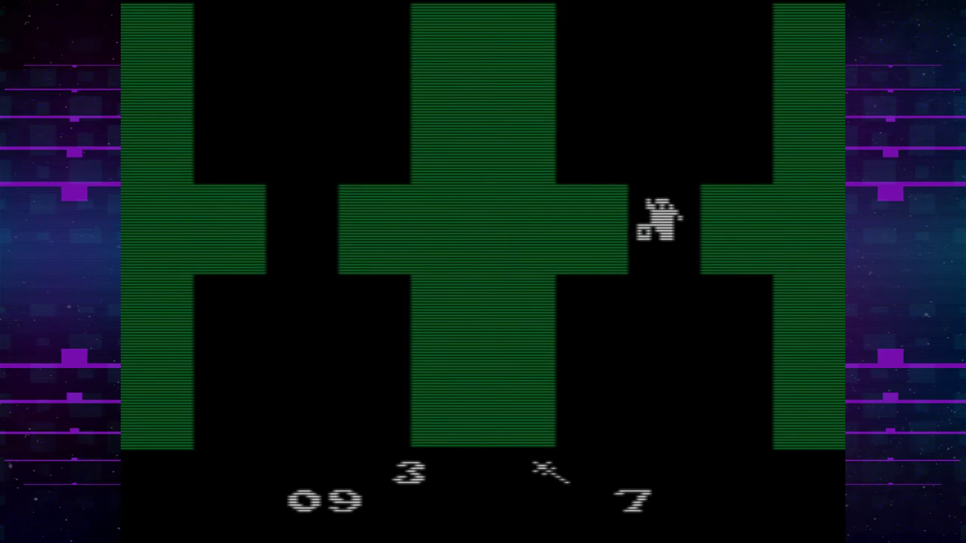
key("Up")
key("Left")
key("Right")
key("Up")
key("Left")
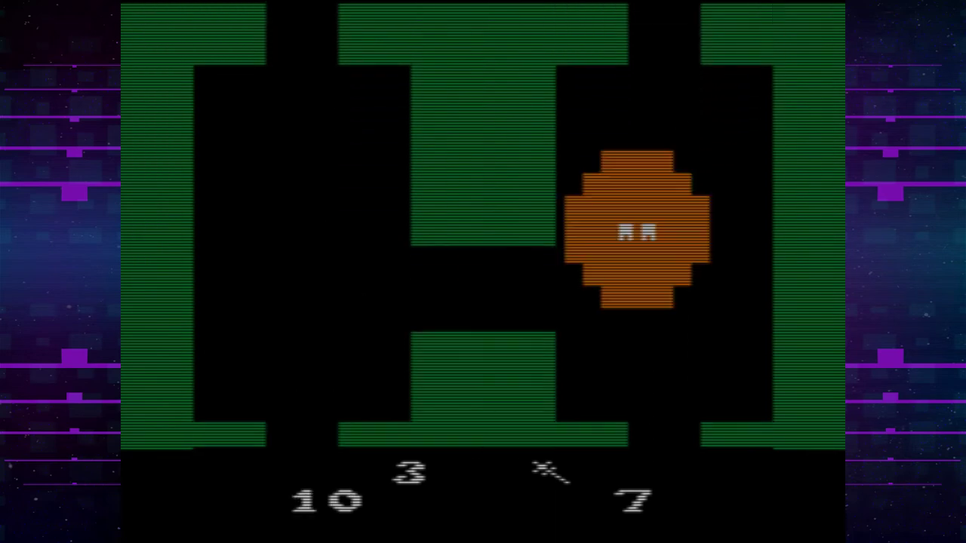
Step: Take the stairs up to floor 4 and explore its corridors
key("Down")
key("Right")
key("Left")
key("Down")
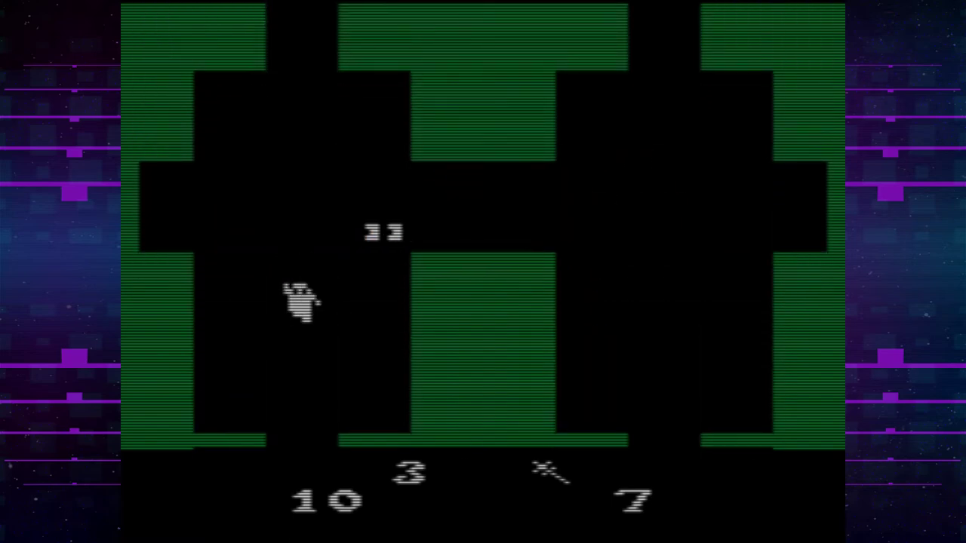
key("Left")
Step: Cross the room and head back down the stairs to floor 2
key("Down")
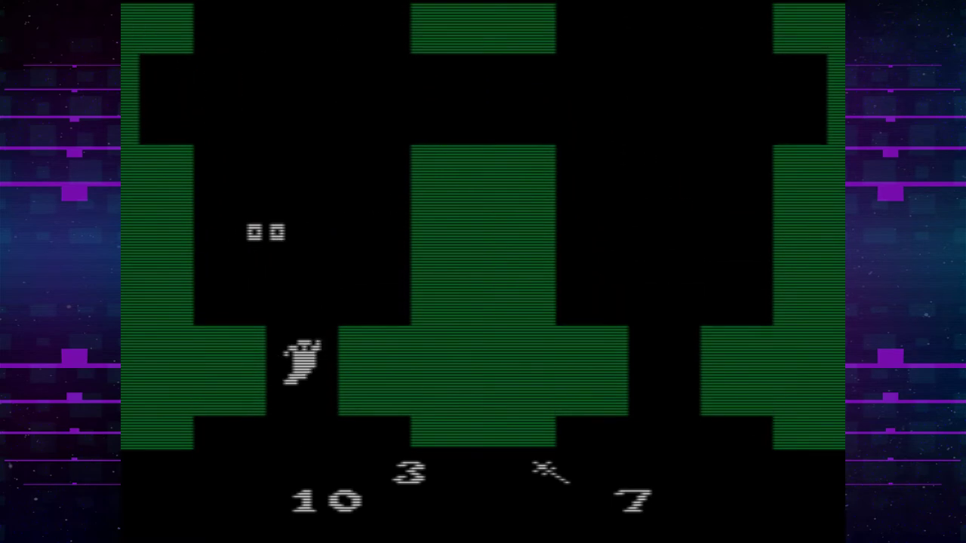
key("Right")
key("Down")
key("Down")
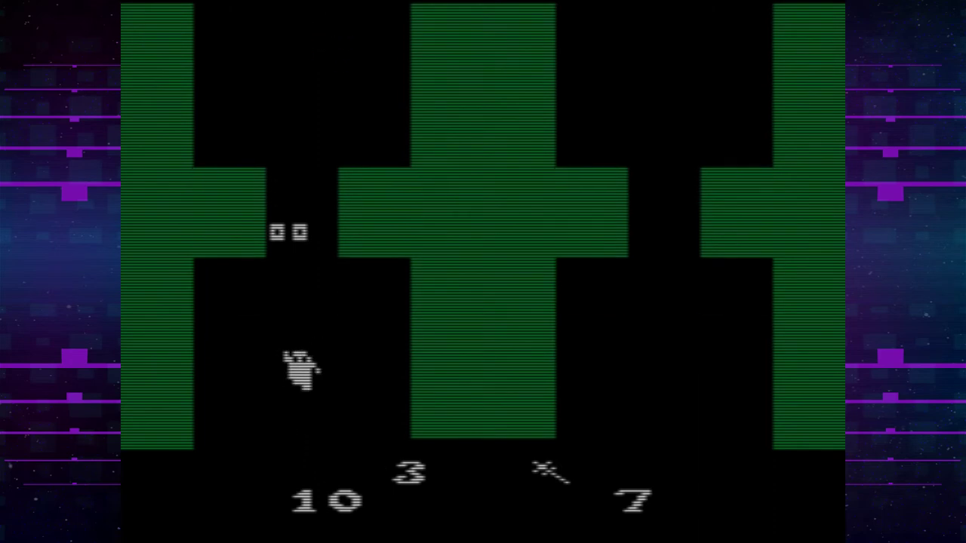
key("Left")
key("Down")
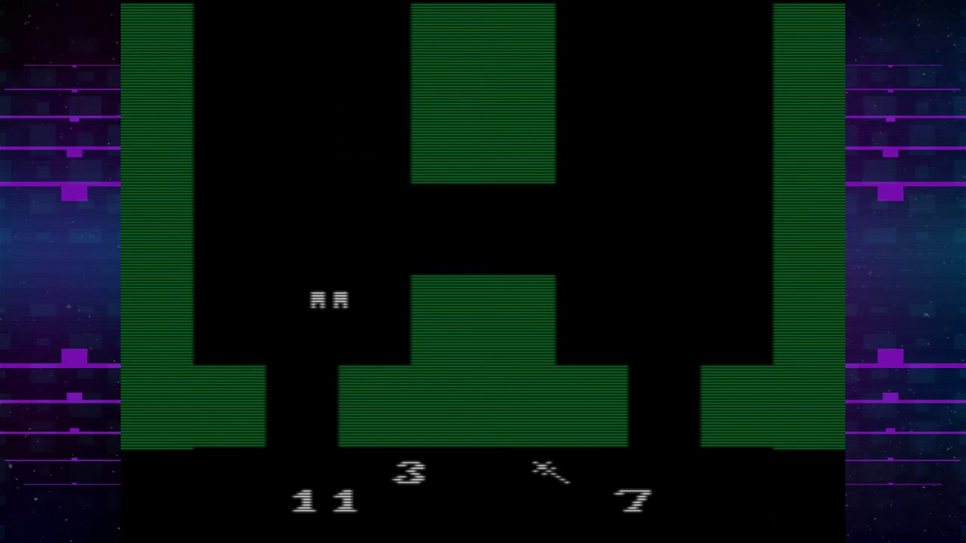
key("Up")
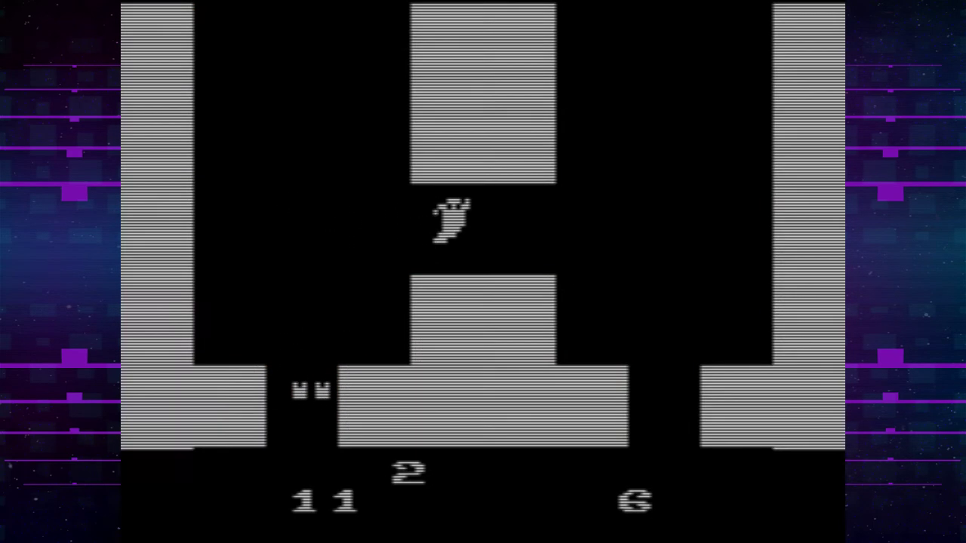
Step: Move up-left on floor 2, climb back to floor 3, then step right and down
key("Up")
key("Left")
key("Down")
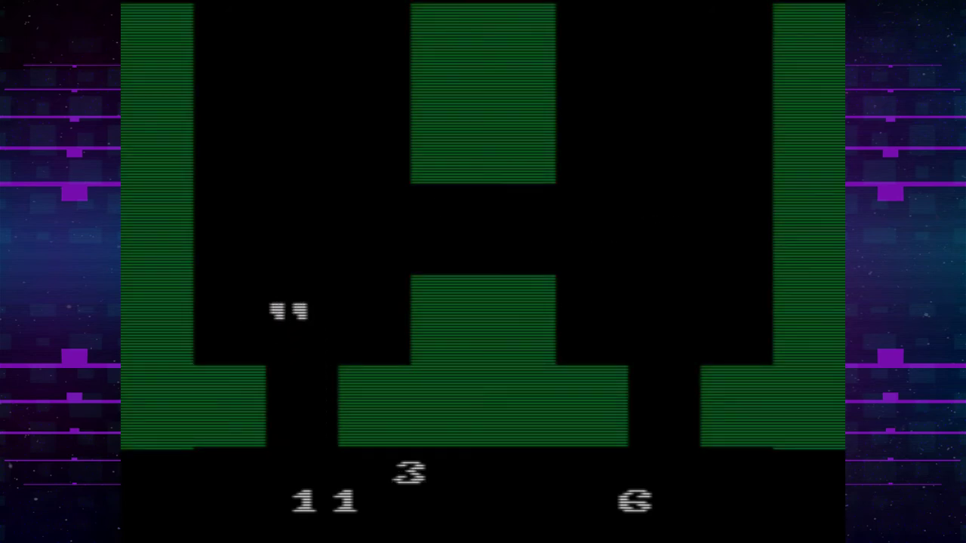
key("Right")
key("Down")
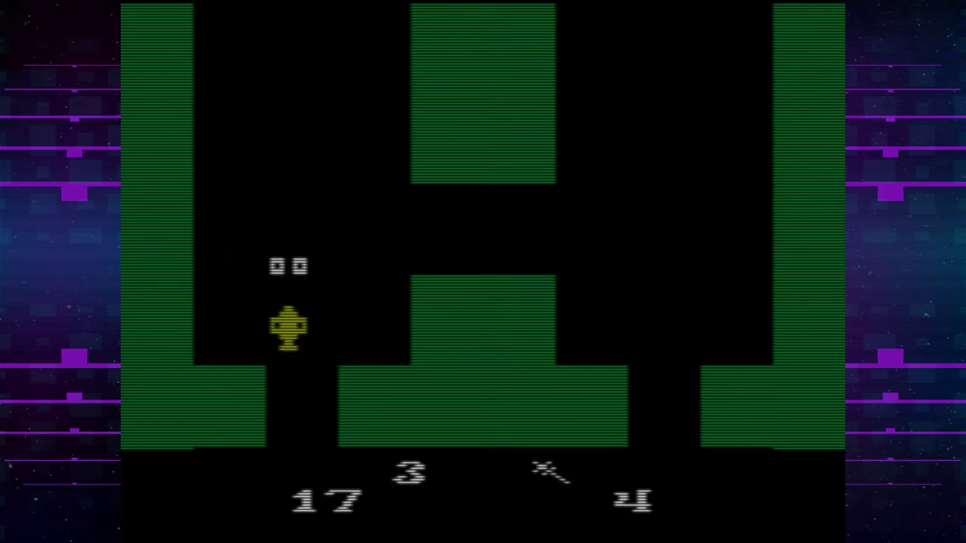
Step: Pick up the urn piece and swap back and forth between it and the wand
key("Down")
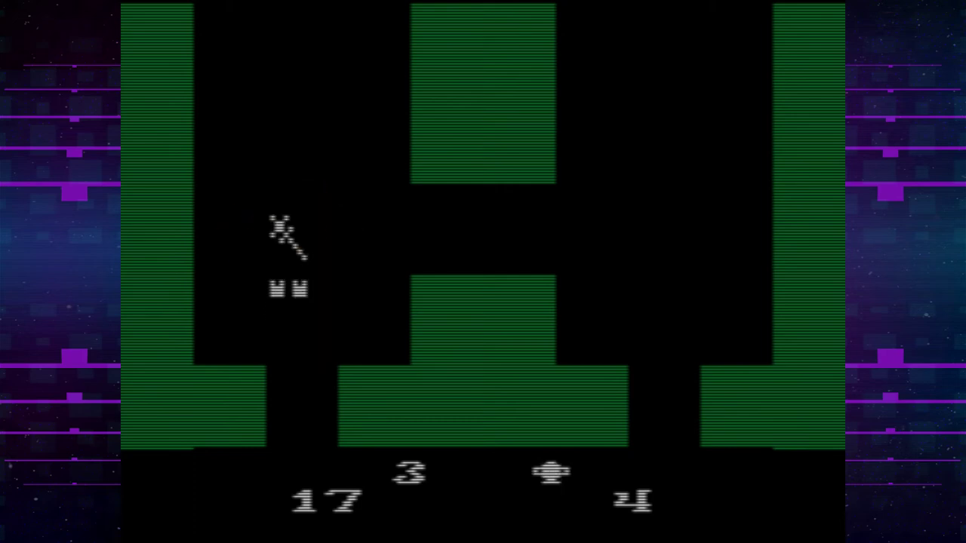
key("Up")
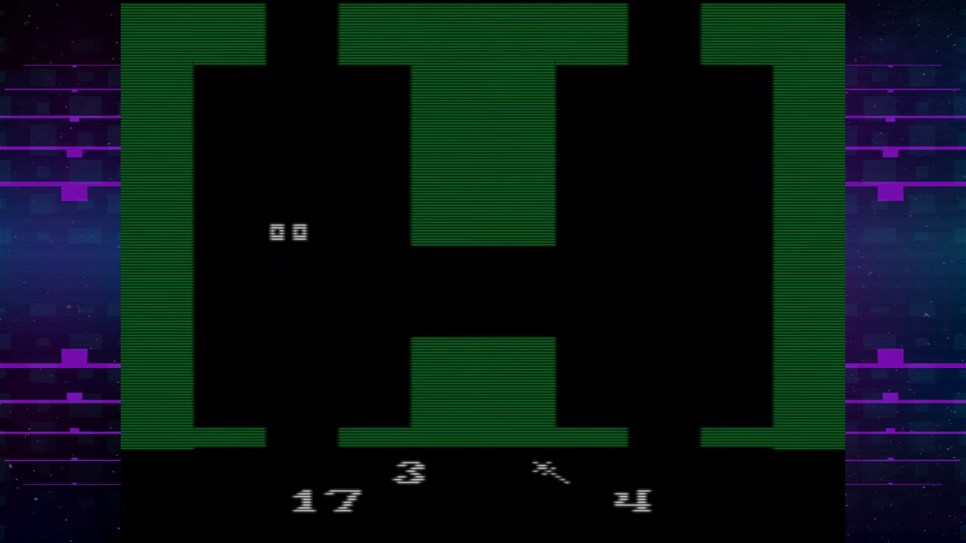
key("Down")
key("Down")
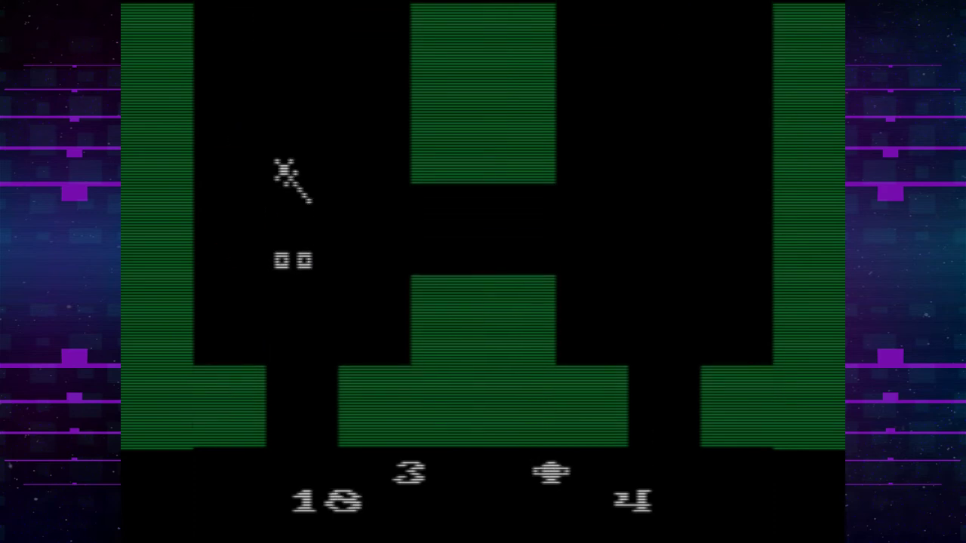
key("Up")
Step: Move around the floor 3 room near the bat, heading right and down
key("Down")
key("Up")
key("Right")
key("Down")
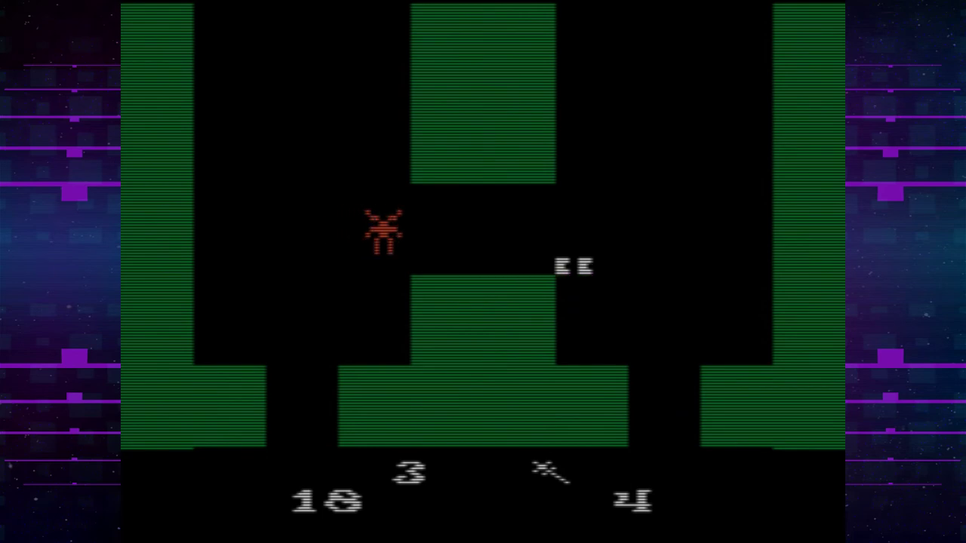
key("Right")
key("Down")
key("Up")
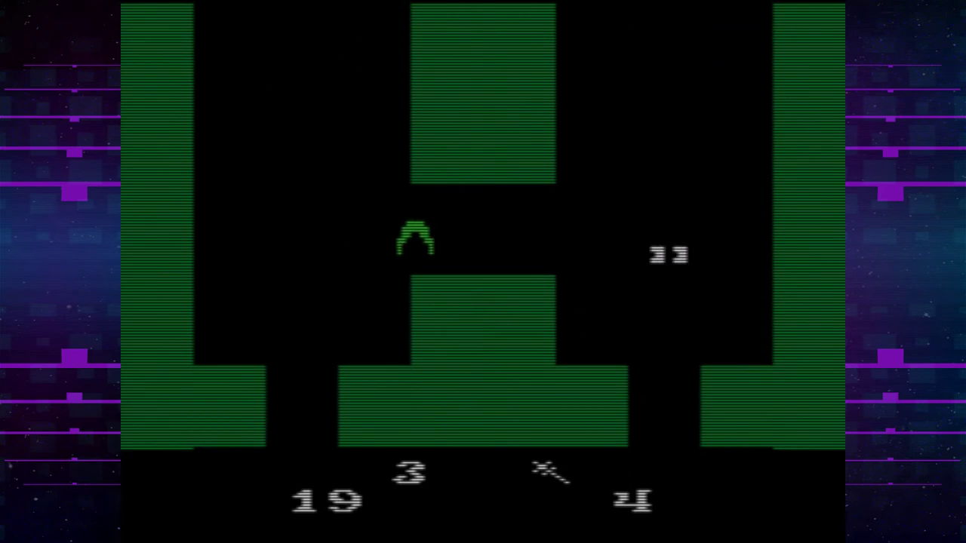
Step: Open and dismiss the pause menu twice
key("Escape")
key("Return")
key("Escape")
key("Return")
Step: Climb the stairs to floor 4, avoiding the orange creature, and move down the room
key("Left")
key("Down")
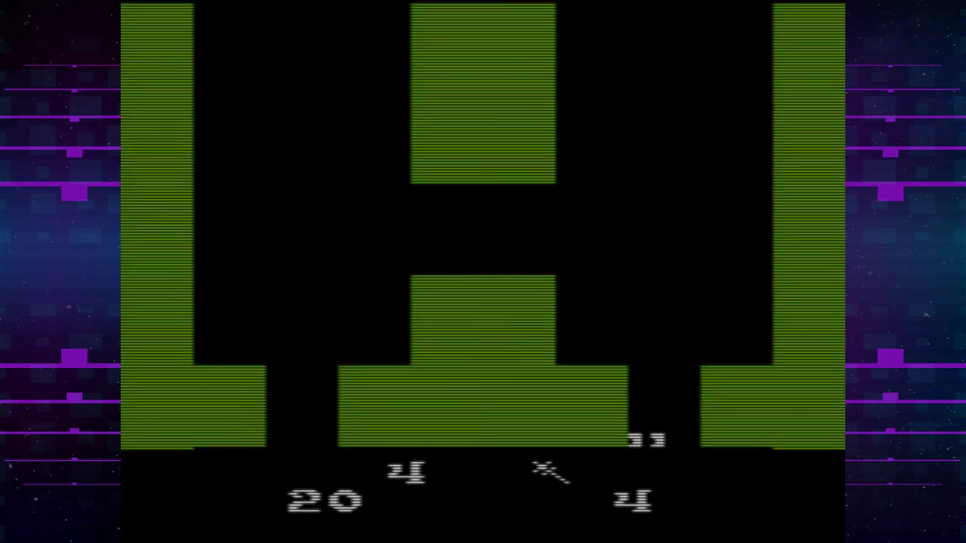
key("Up")
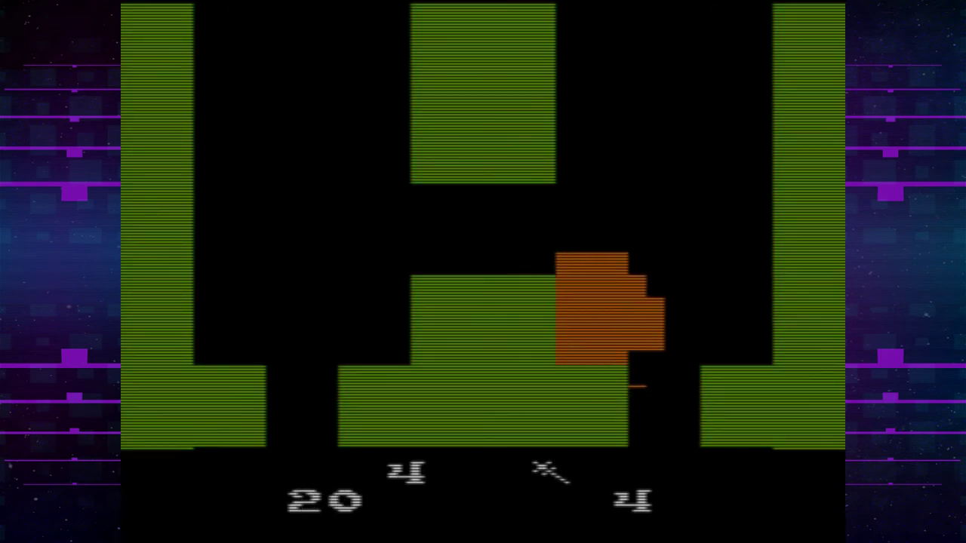
key("Left")
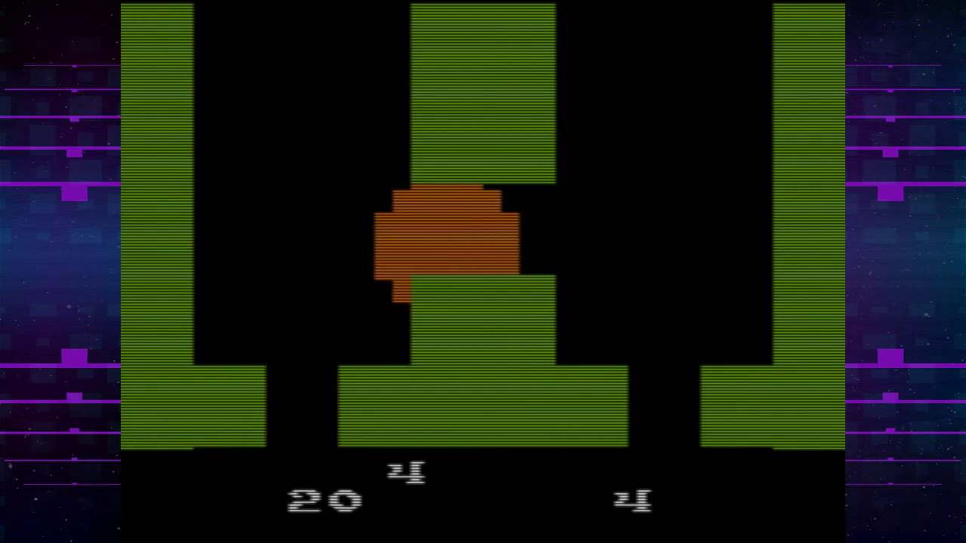
key("Up")
key("space")
key("Down")
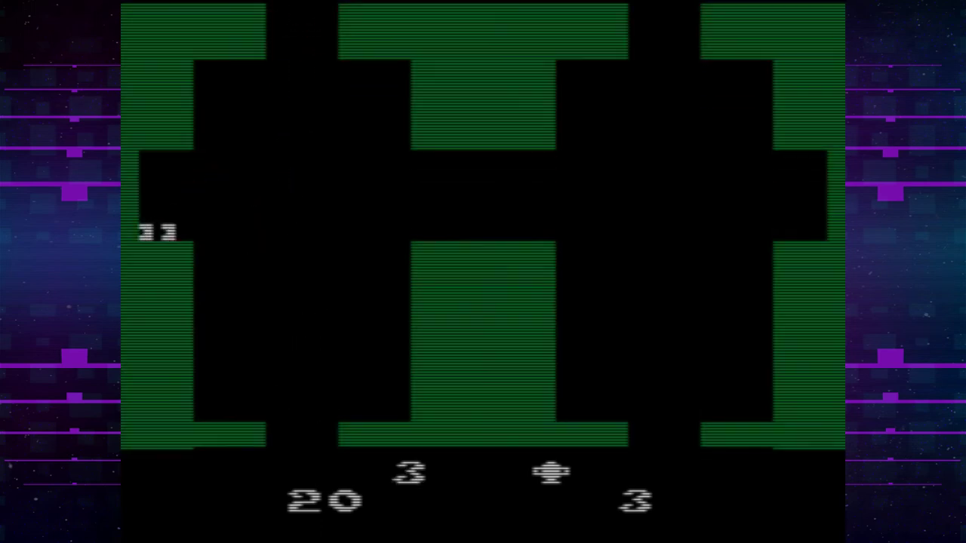
Step: Walk right across floor 2 and take the stairs down to floor 1
key("Right")
key("Up")
key("Right")
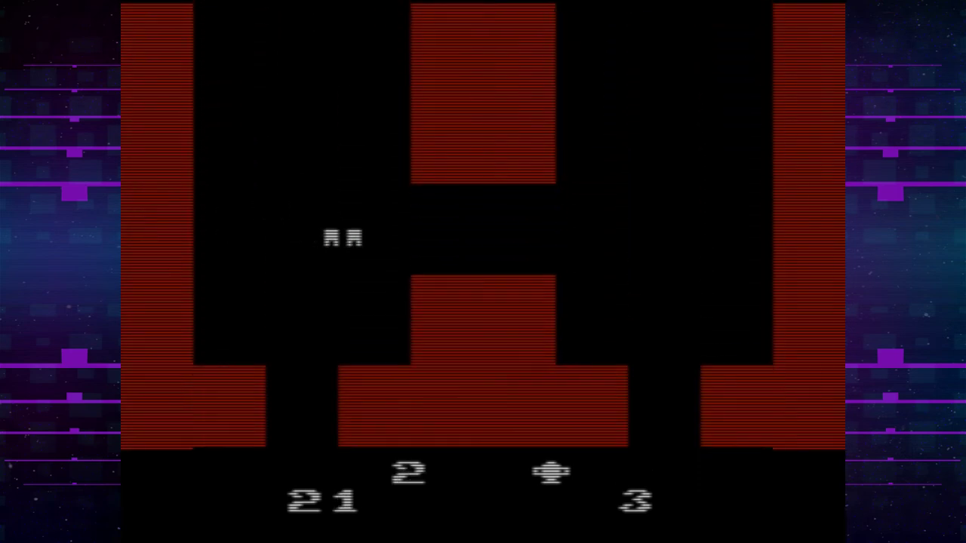
key("Right")
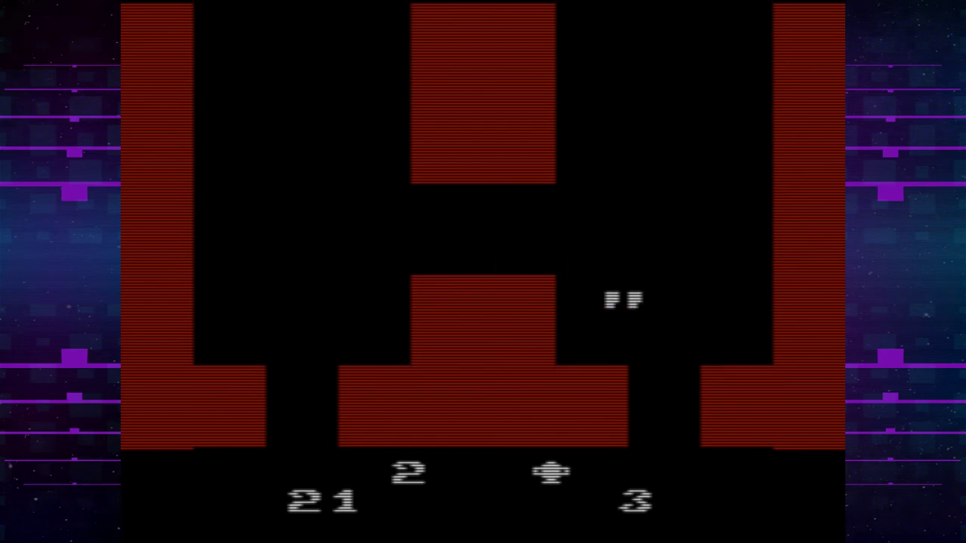
key("Down")
key("Right")
Step: Wander the first-floor corridor, weaving up, down, left and right
key("Up")
key("Right")
key("Left")
key("Up")
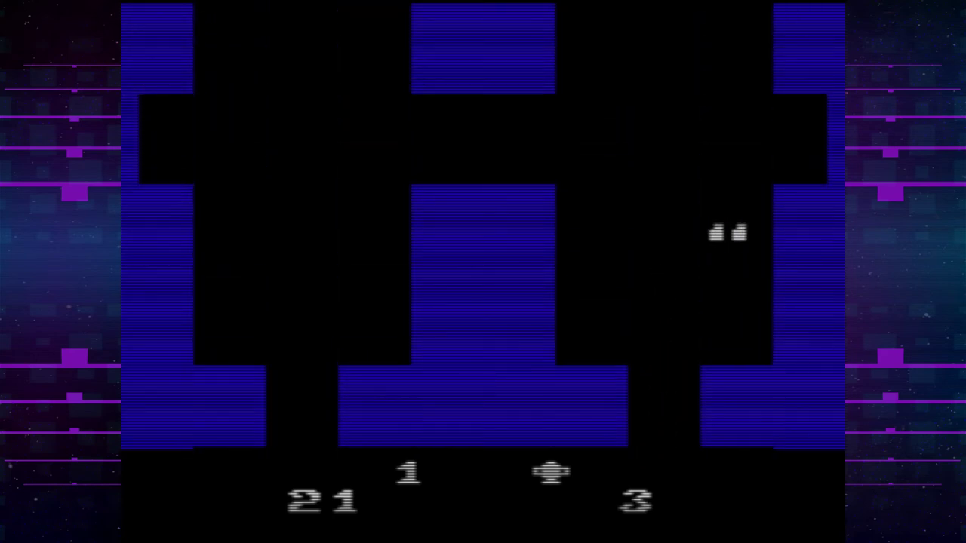
key("Right")
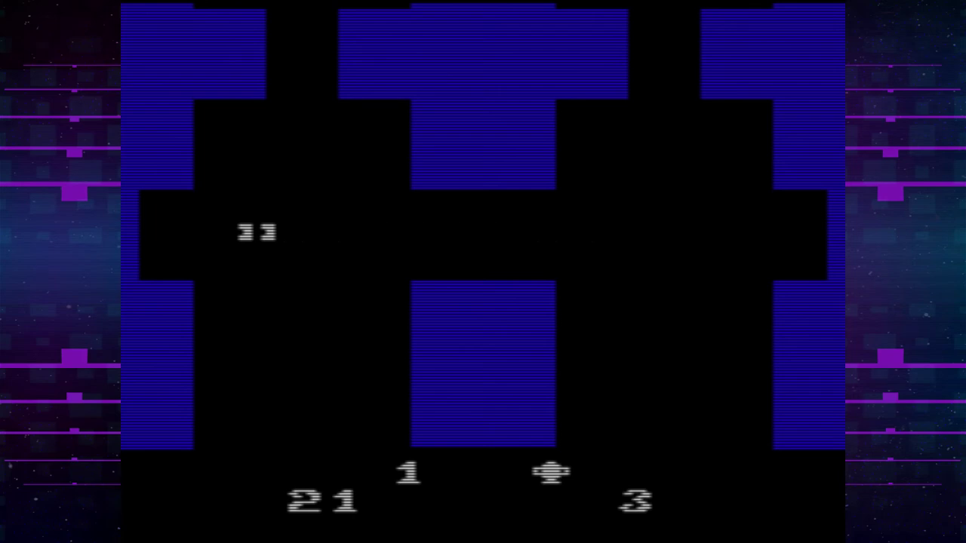
key("Right")
key("Up")
key("Left")
key("Right")
key("Down")
key("Up")
key("Up")
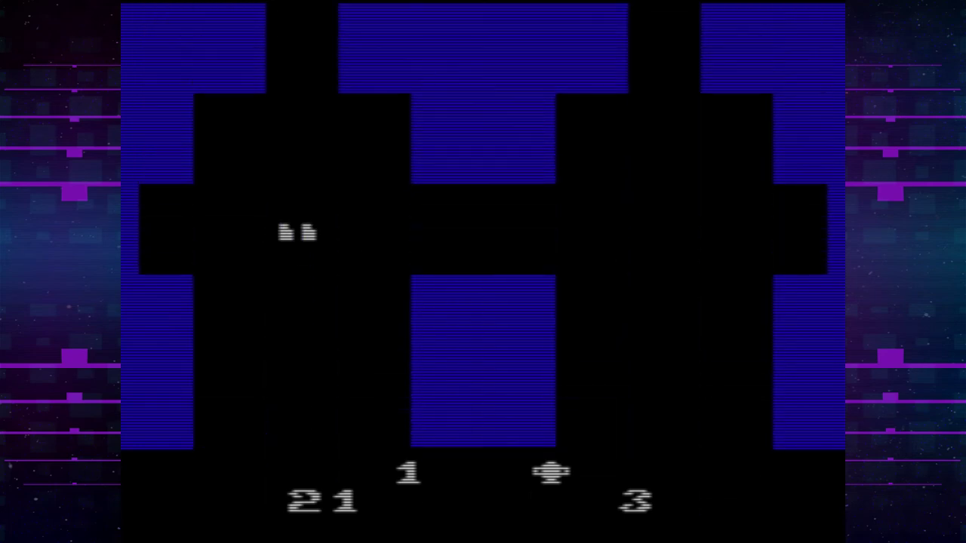
Step: Steer down the right-hand passages and climb the stairs to the third floor
key("Right")
key("Right")
key("Left")
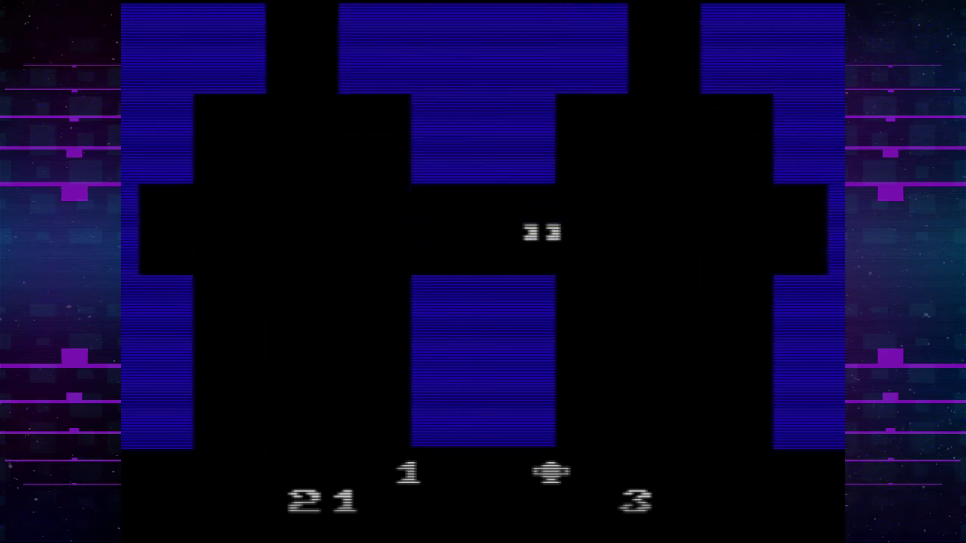
key("Down")
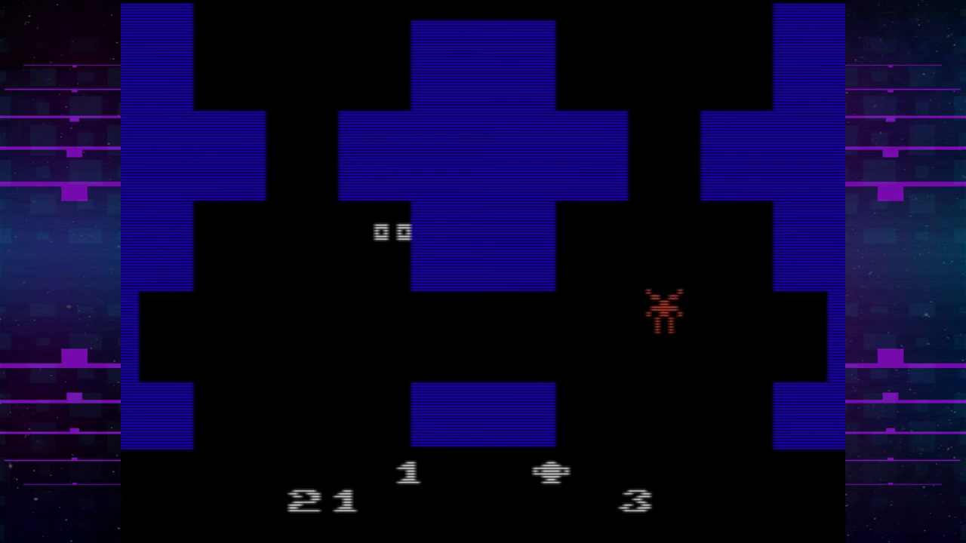
key("Down")
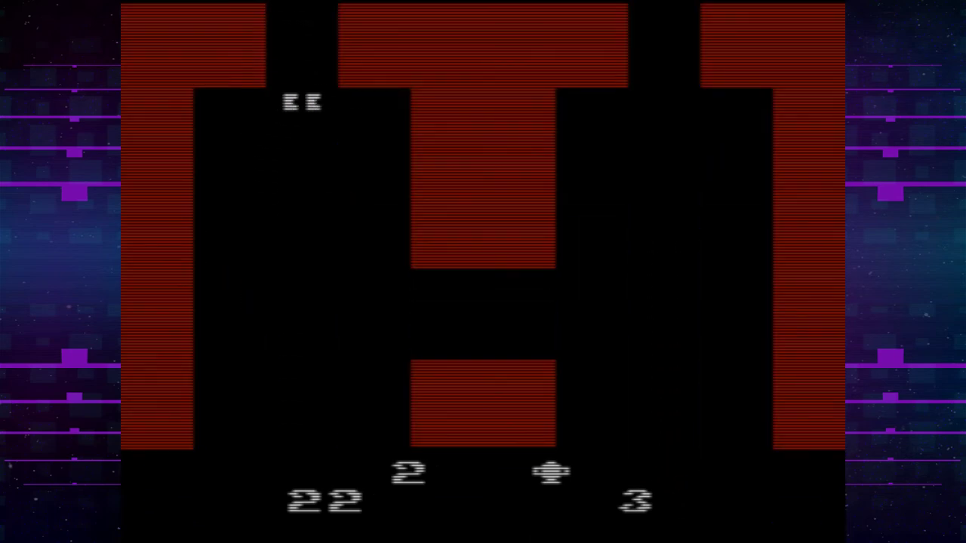
key("Down")
key("Right")
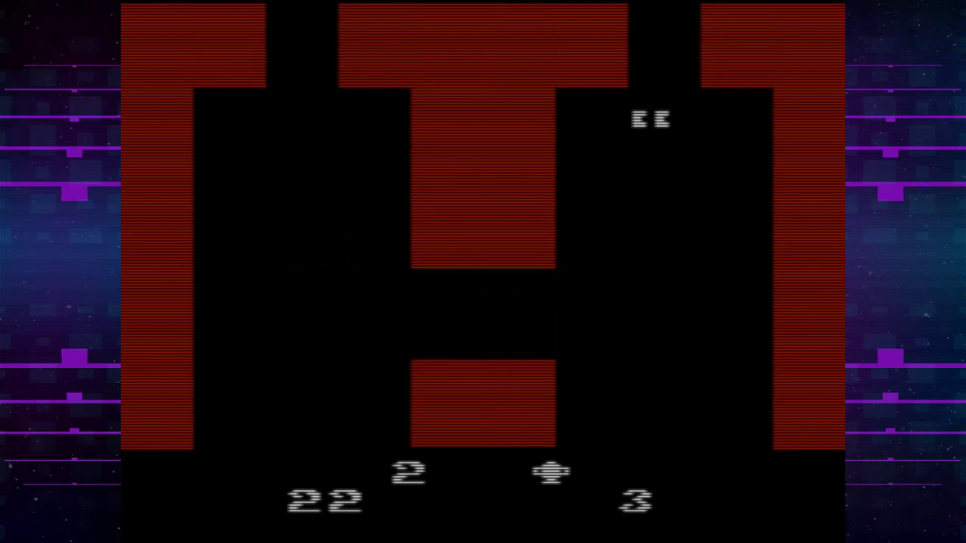
key("Up")
key("Up")
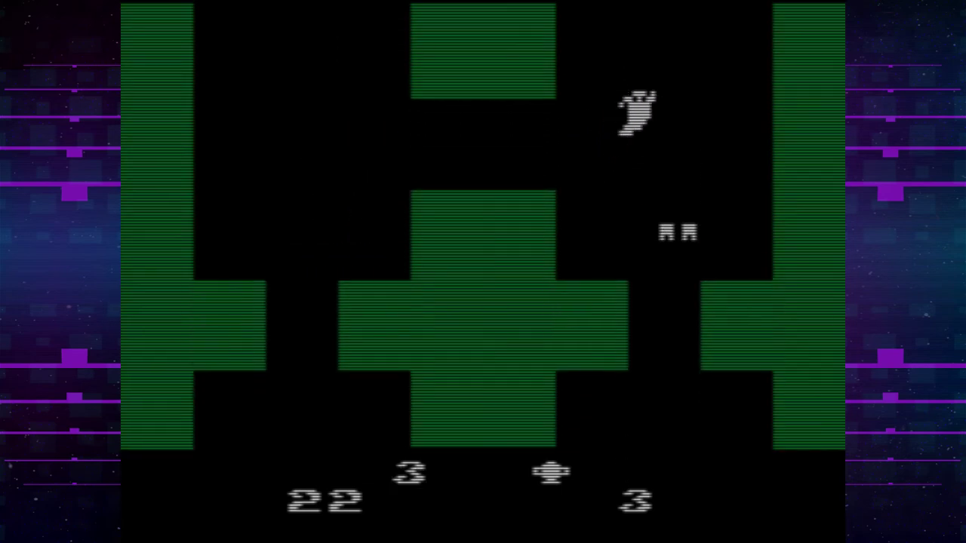
Step: Dodge left away from the creature and climb to the fourth floor
key("Left")
key("Down")
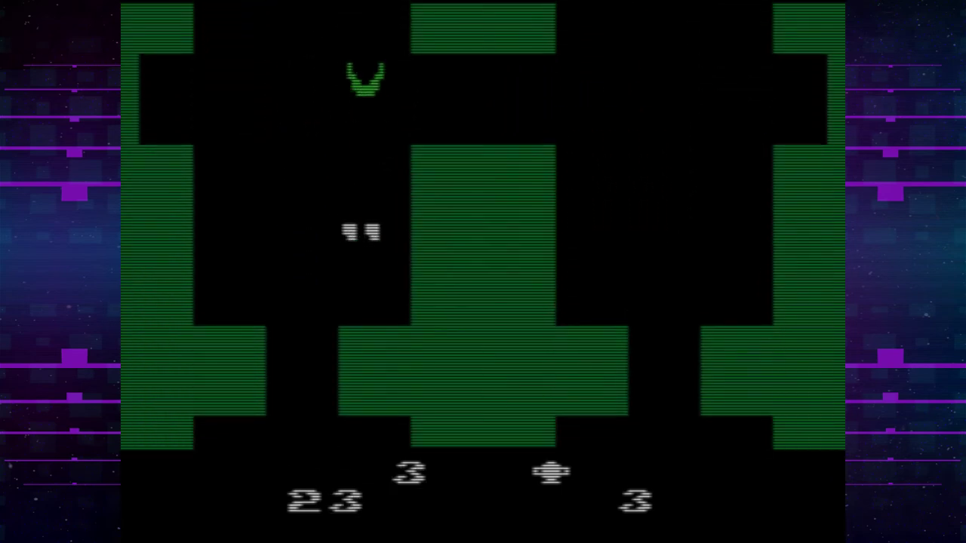
key("Up")
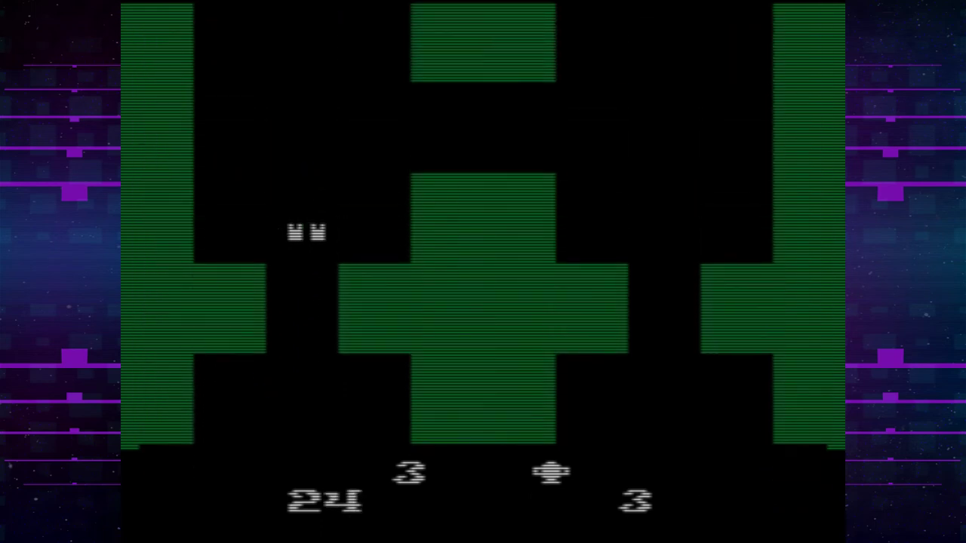
key("Up")
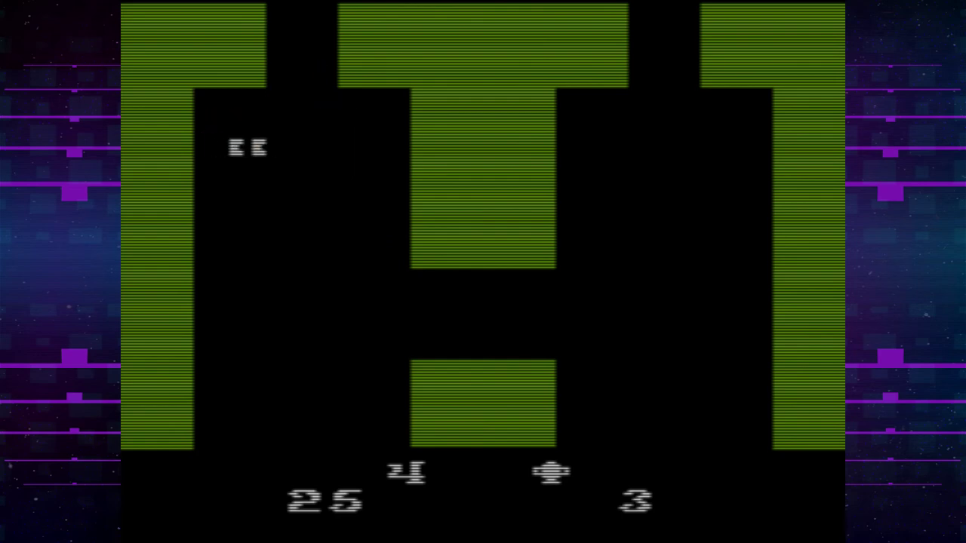
Step: Keep moving up and right through the fourth-floor maze toward the centre corridor
key("Up")
key("Up")
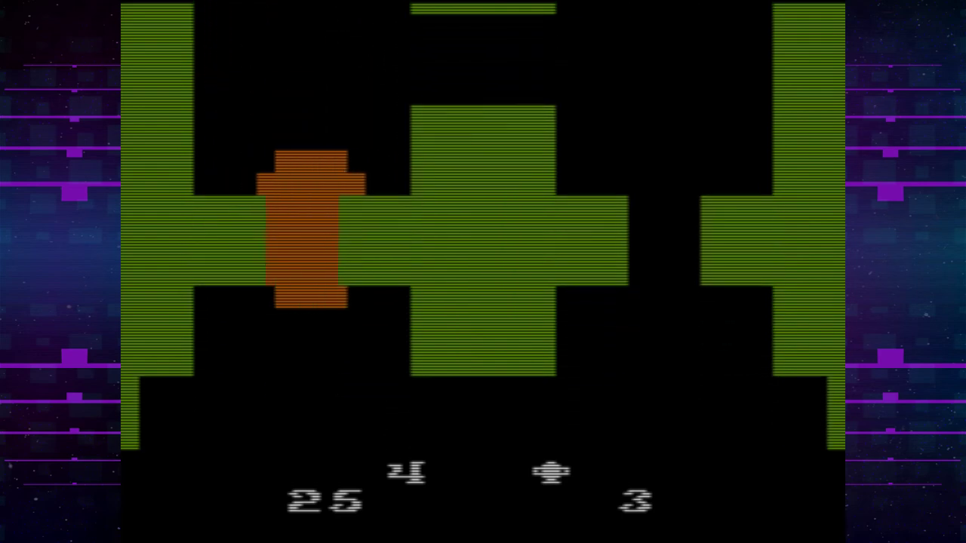
key("Up")
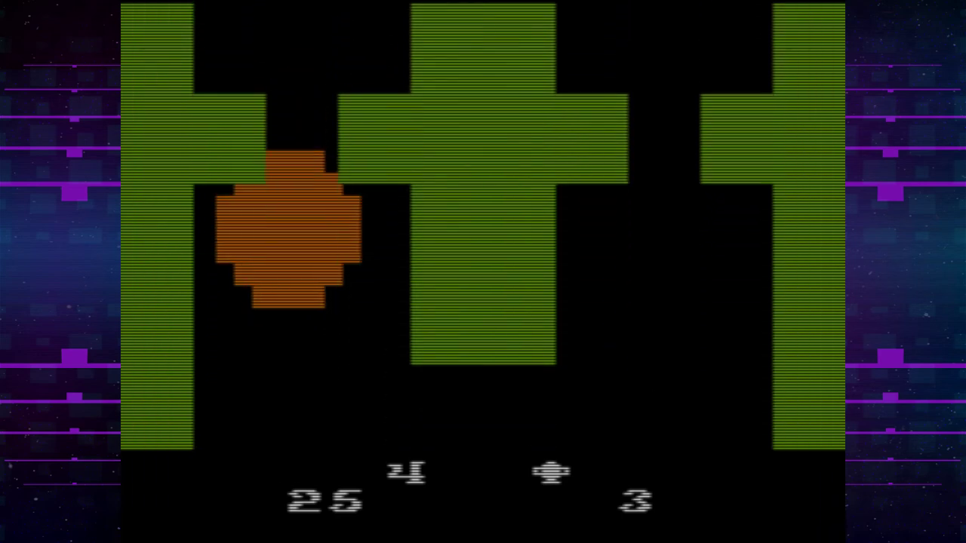
key("Up")
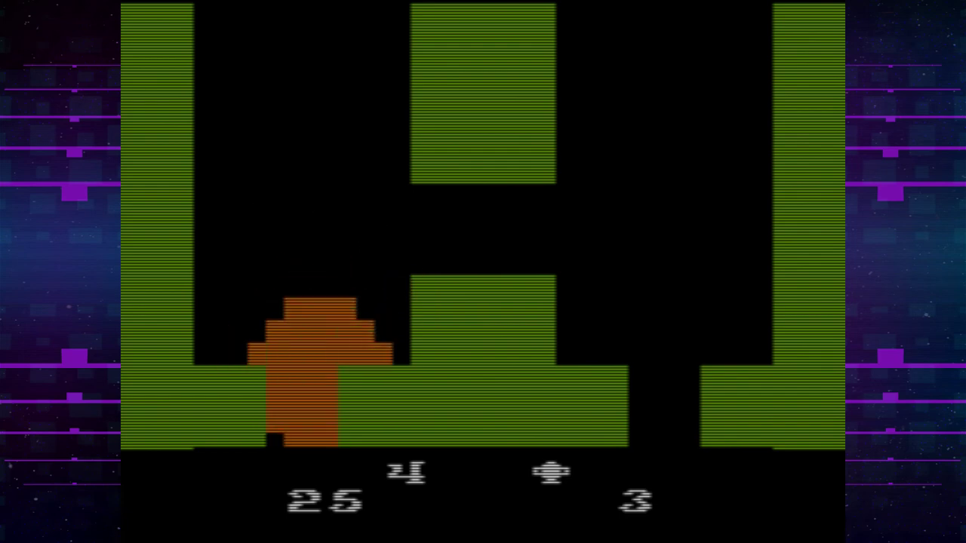
key("Right")
key("Up")
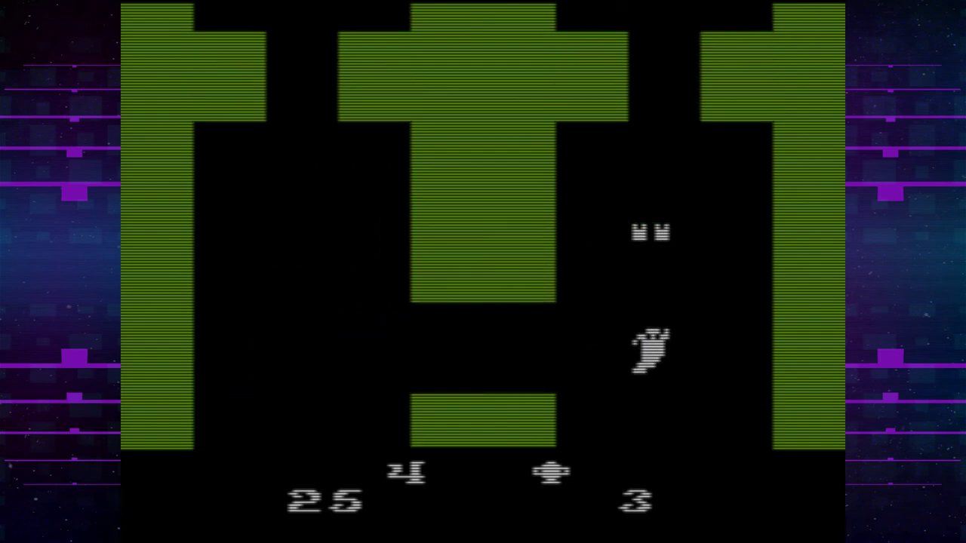
key("Up")
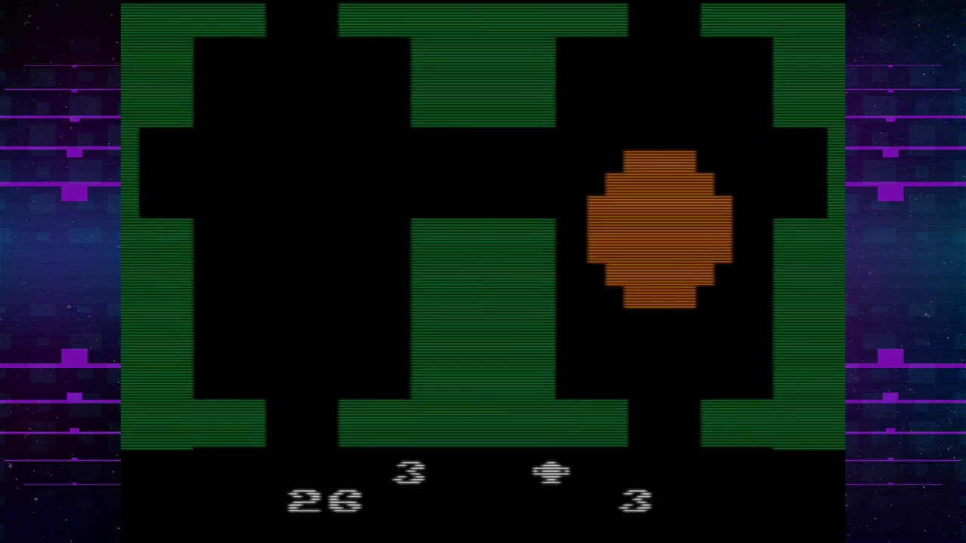
Step: Move past the central wall, pick up a different item, then exit to the options screen
key("Up")
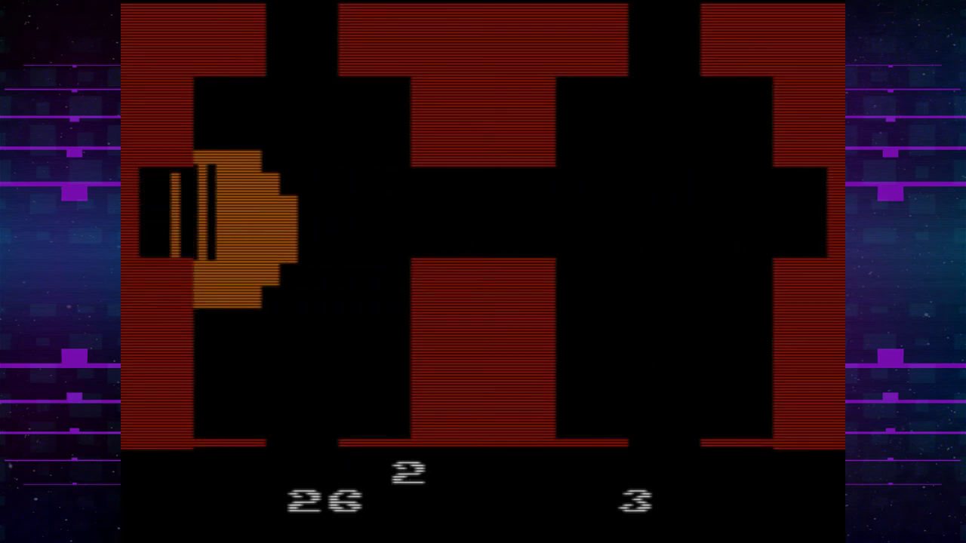
key("Up")
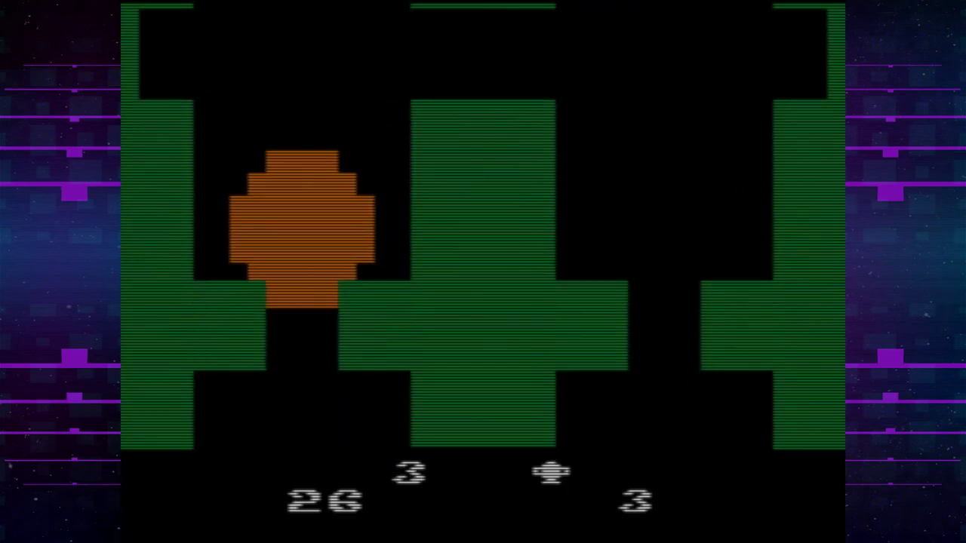
key("Up")
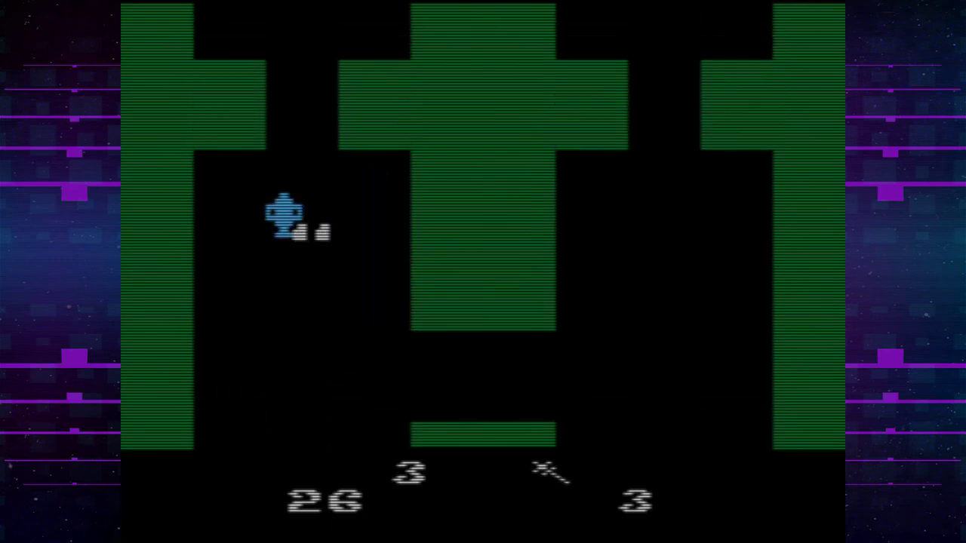
key("Up")
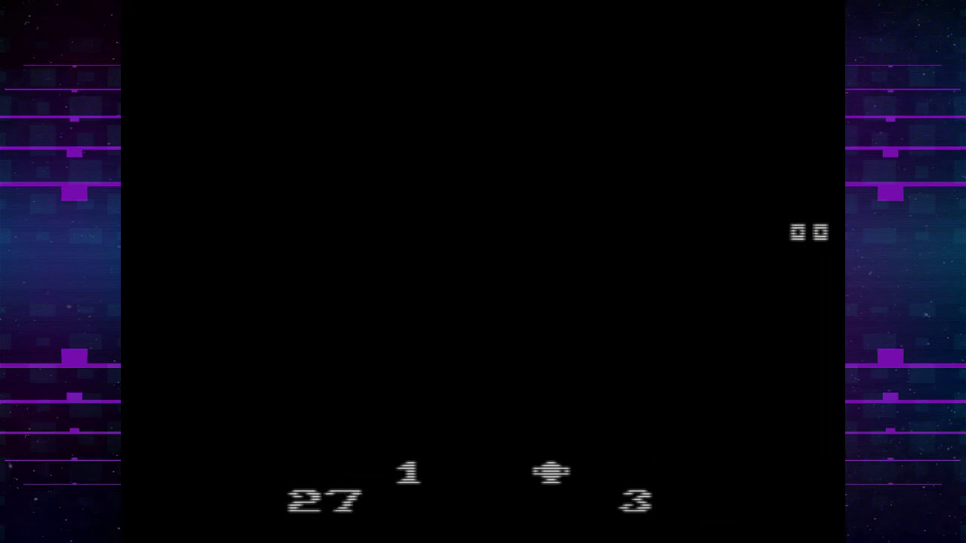
key("Escape")
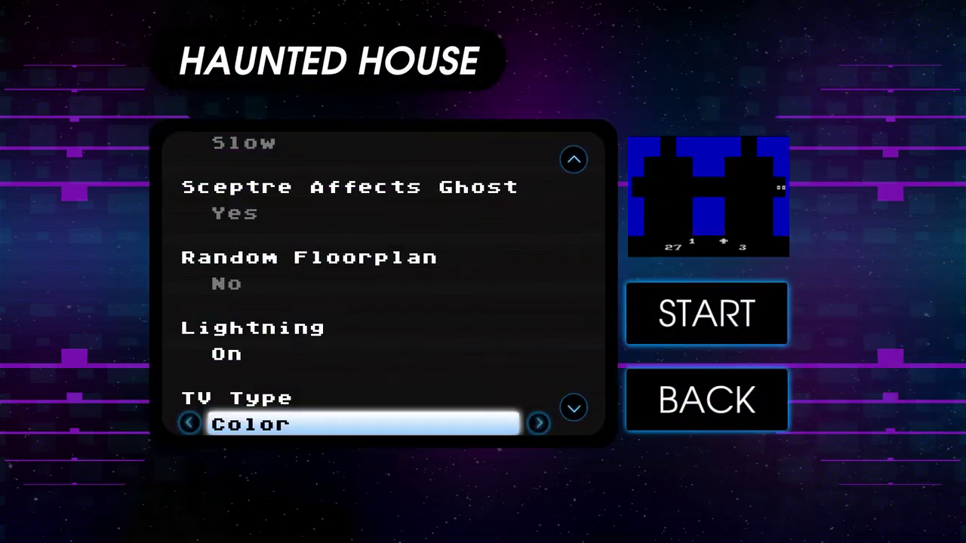
Step: Browse the options list with TV Type left on Color, then start a fresh game
key("Down")
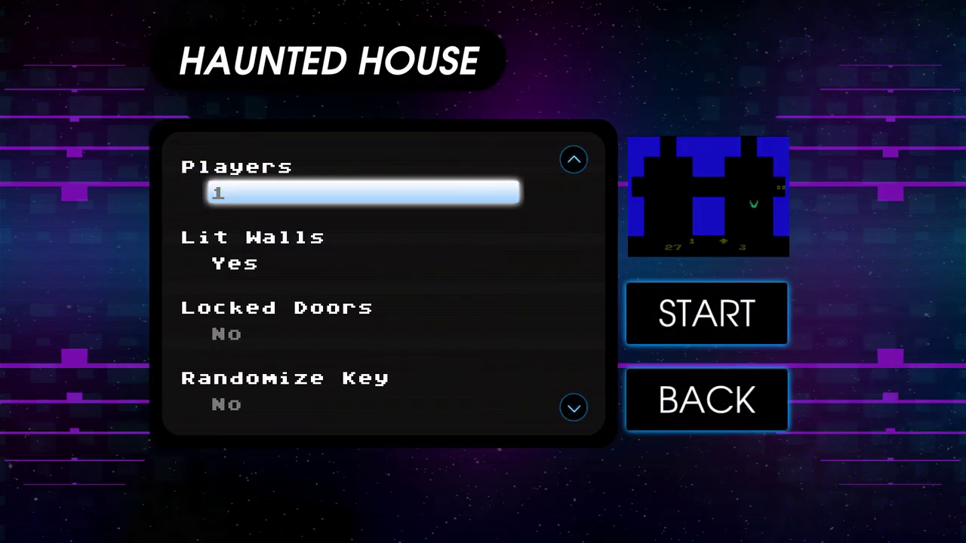
key("Up")
key("Down")
key("Up")
key("Down")
key("Up")
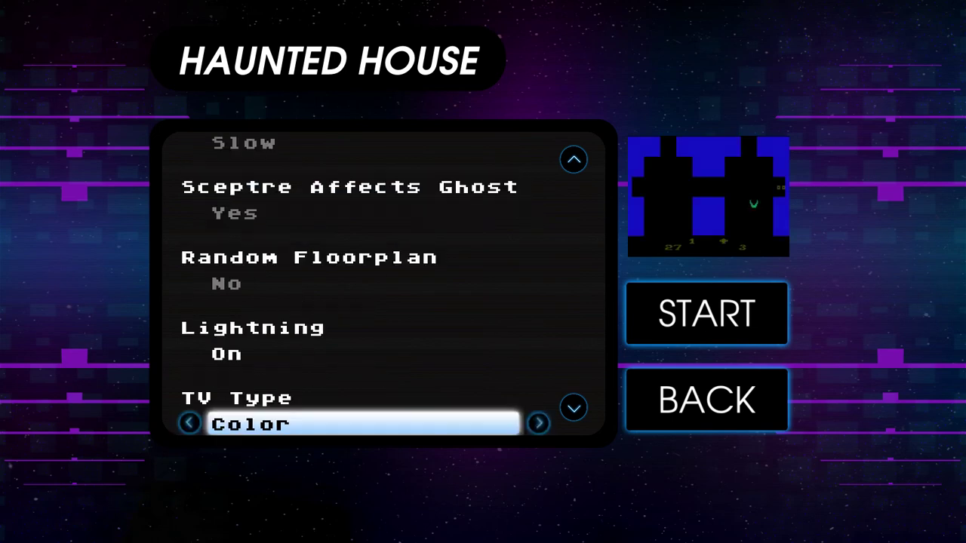
key("Return")
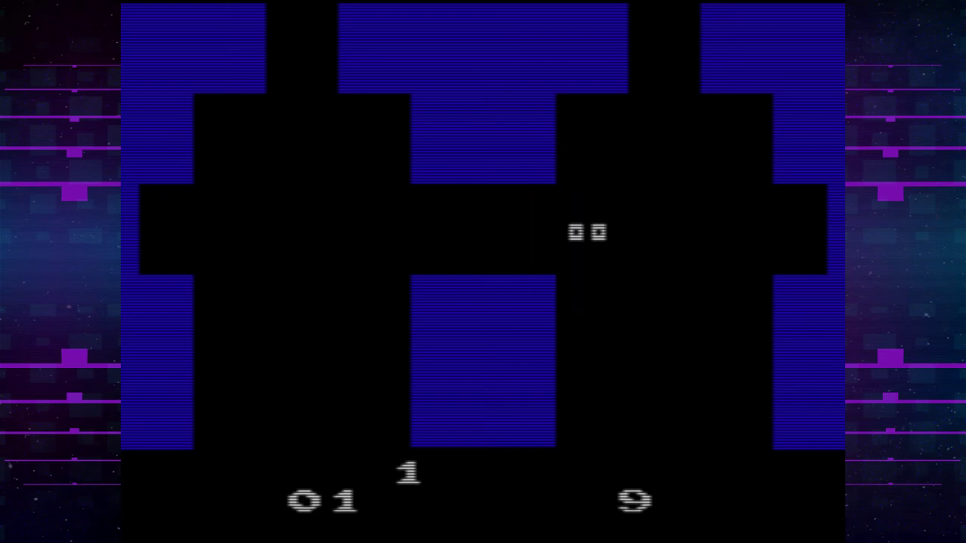
Step: Walk right along the first-floor corridor, then pause the game
key("Right")
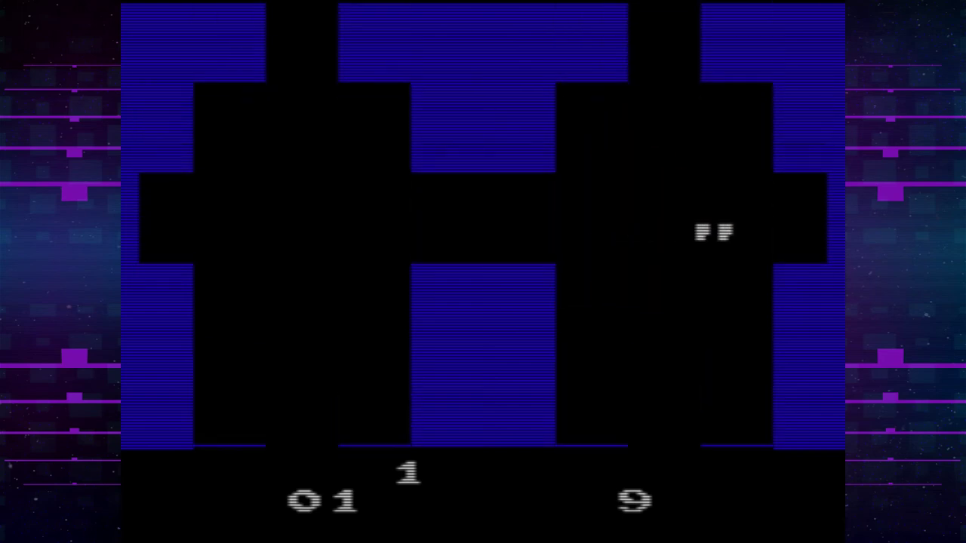
key("Right")
key("Escape")
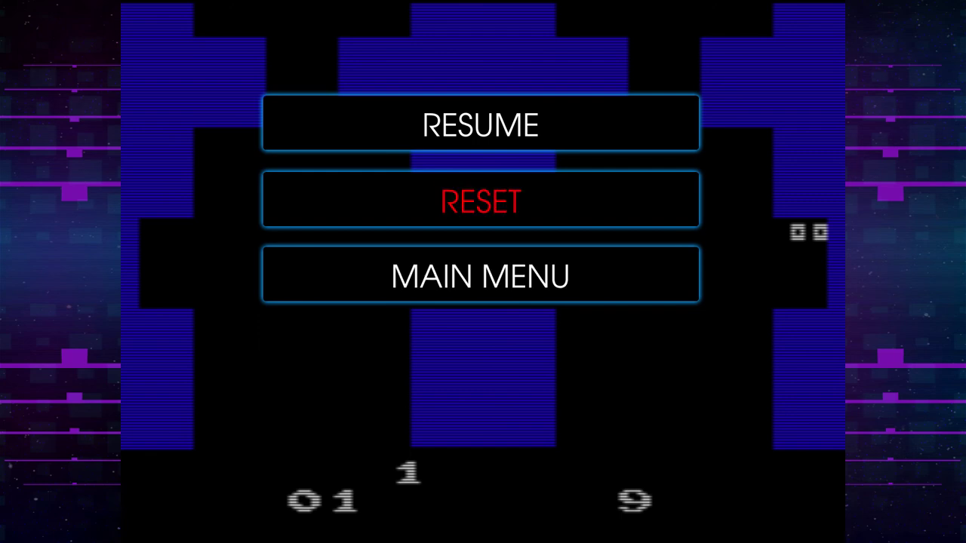
Step: Choose MAIN MENU from the pause menu, then back out to the game carousel
key("Down")
key("Return")
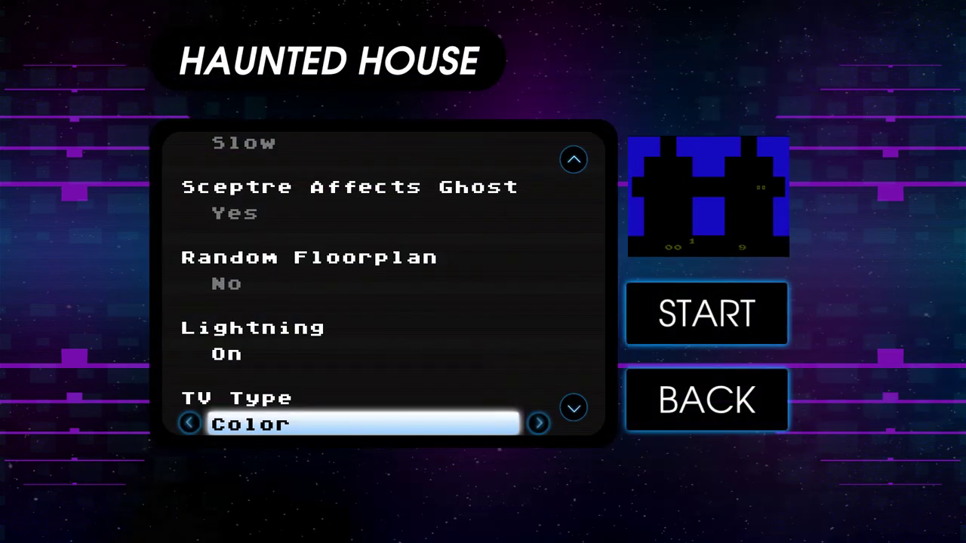
key("Escape")
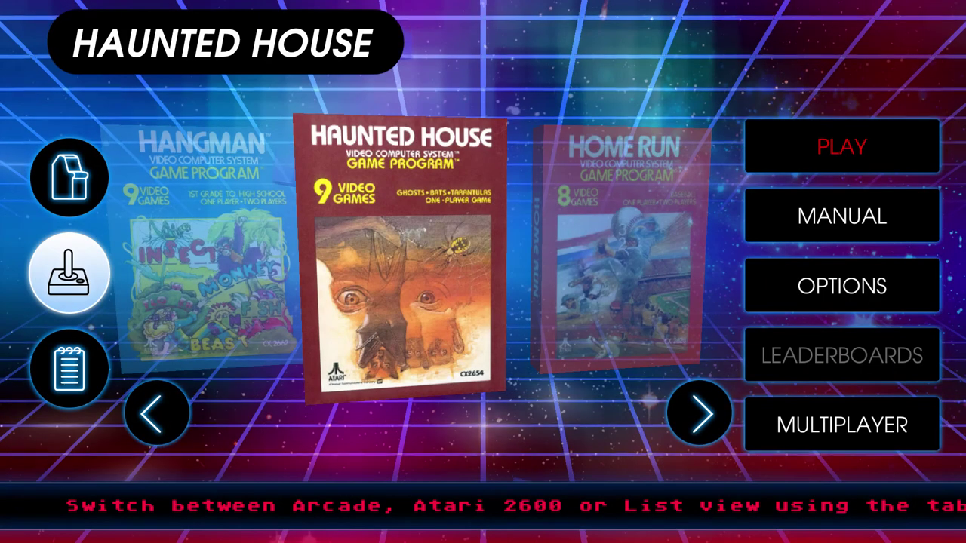